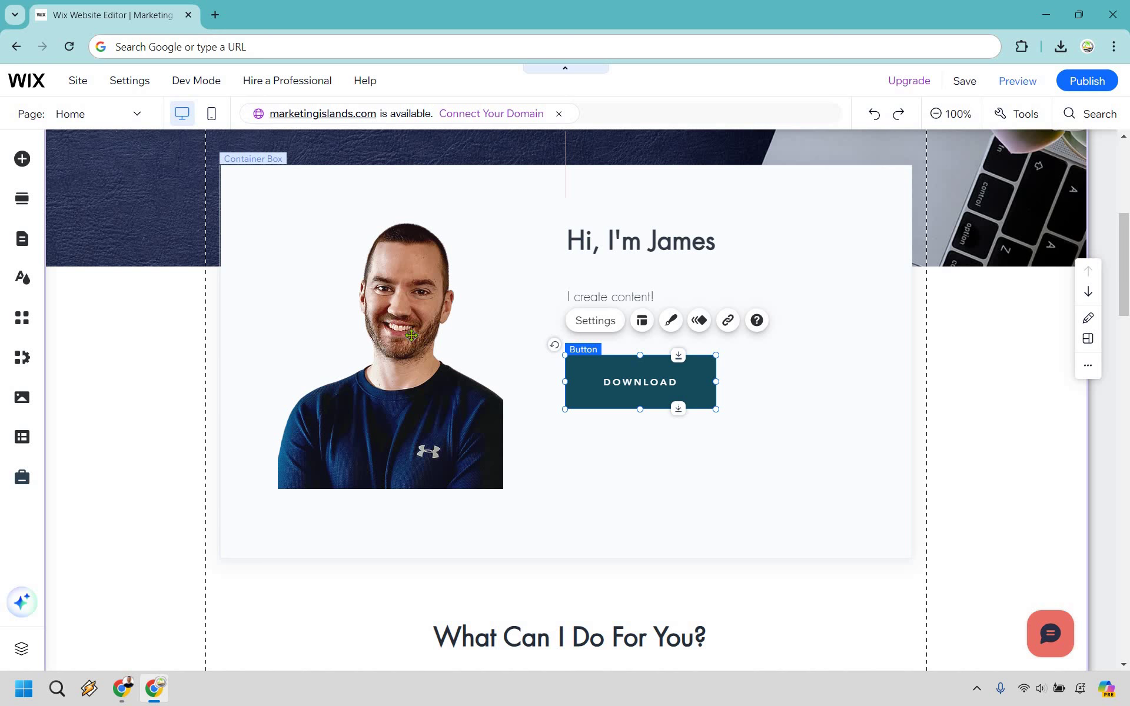
Check the animation option available for the portrait image, the Download button and the "Hi, I'm James" heading
click(410, 334)
click(411, 335)
click(629, 256)
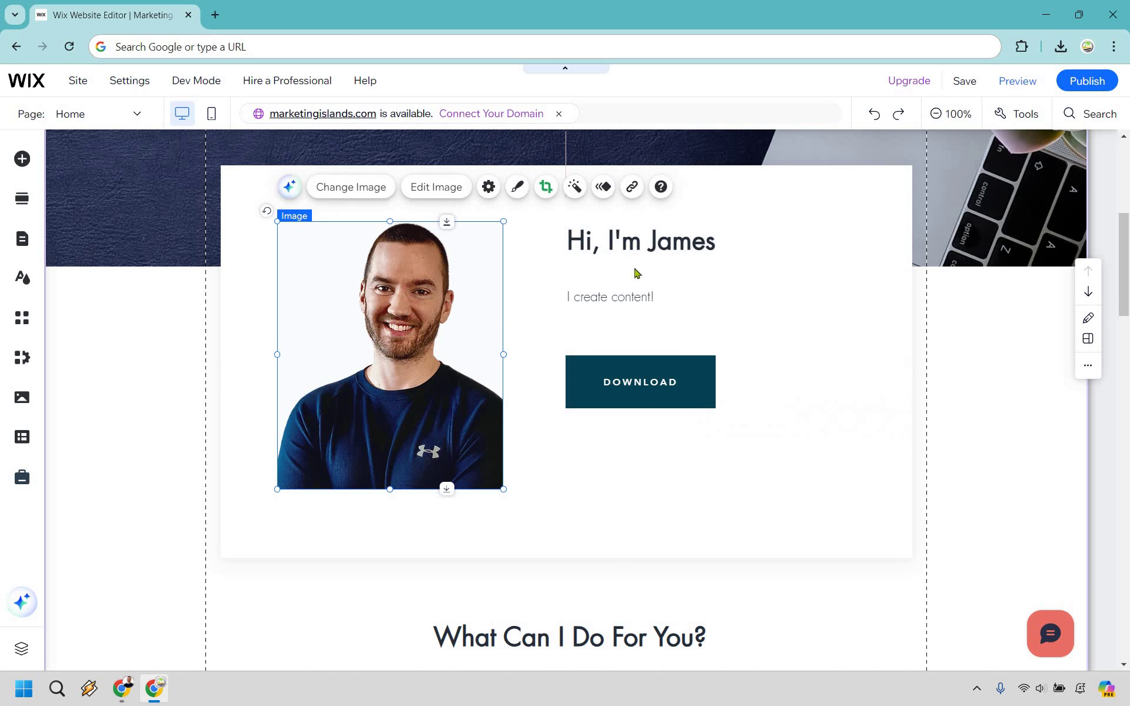
click(635, 375)
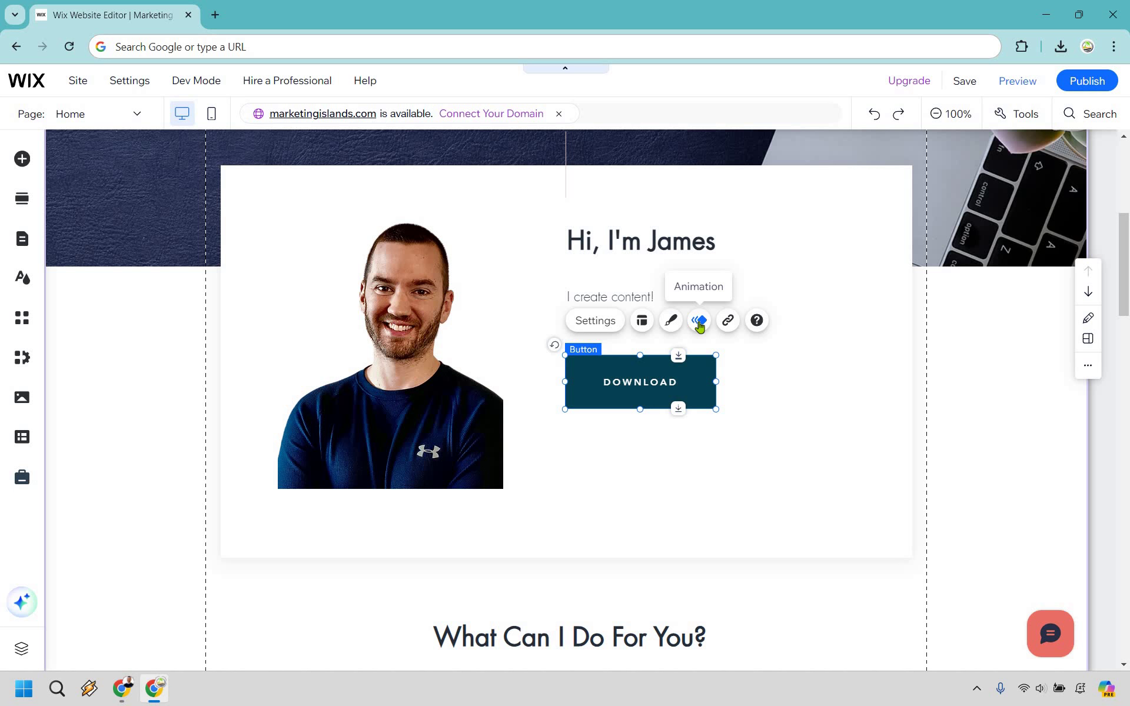
click(411, 291)
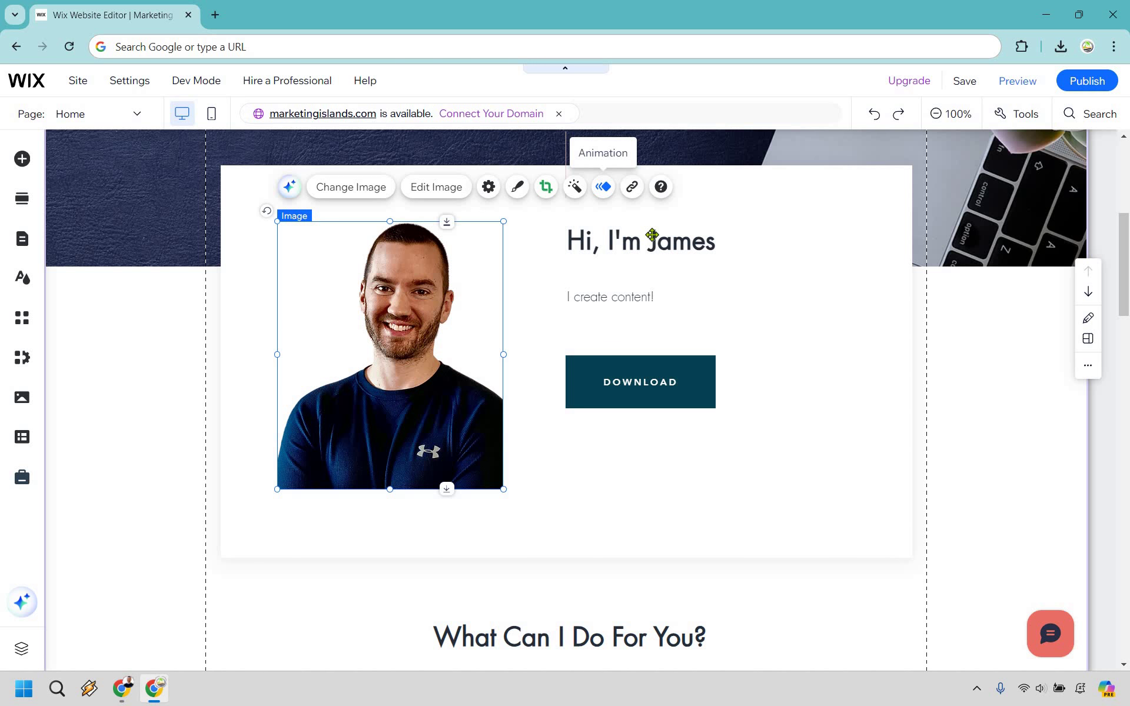
click(747, 226)
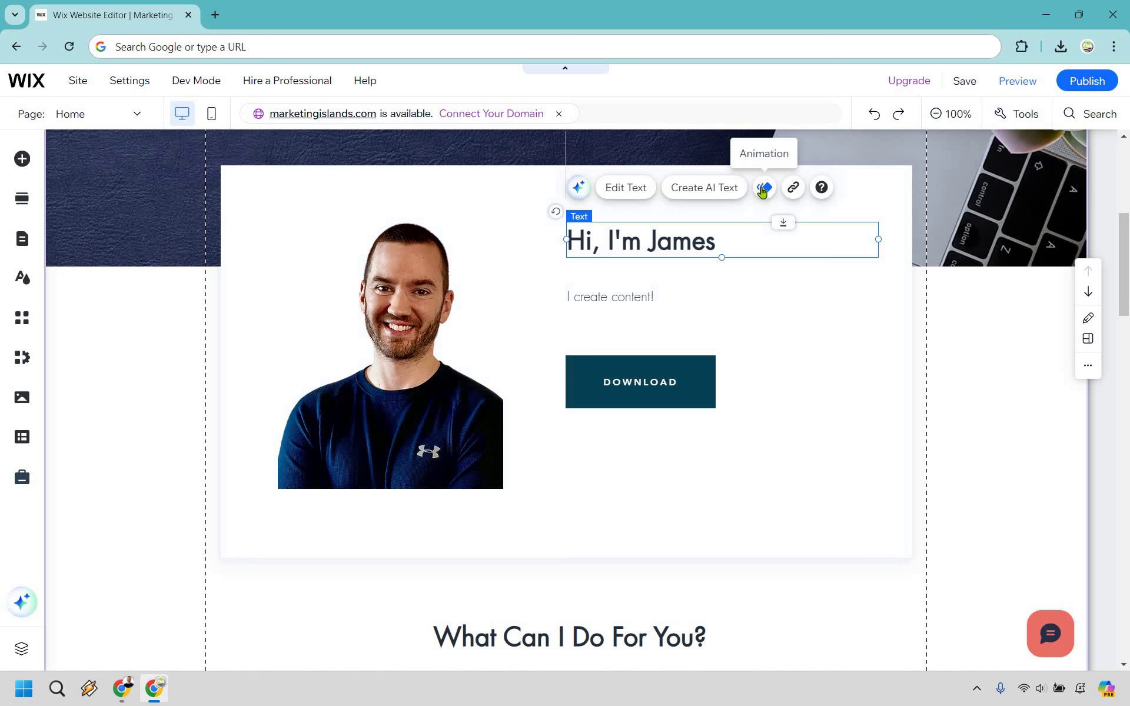
Open the Download button's animation options and read what the Entrance, Loop and Scroll categories each do
click(689, 359)
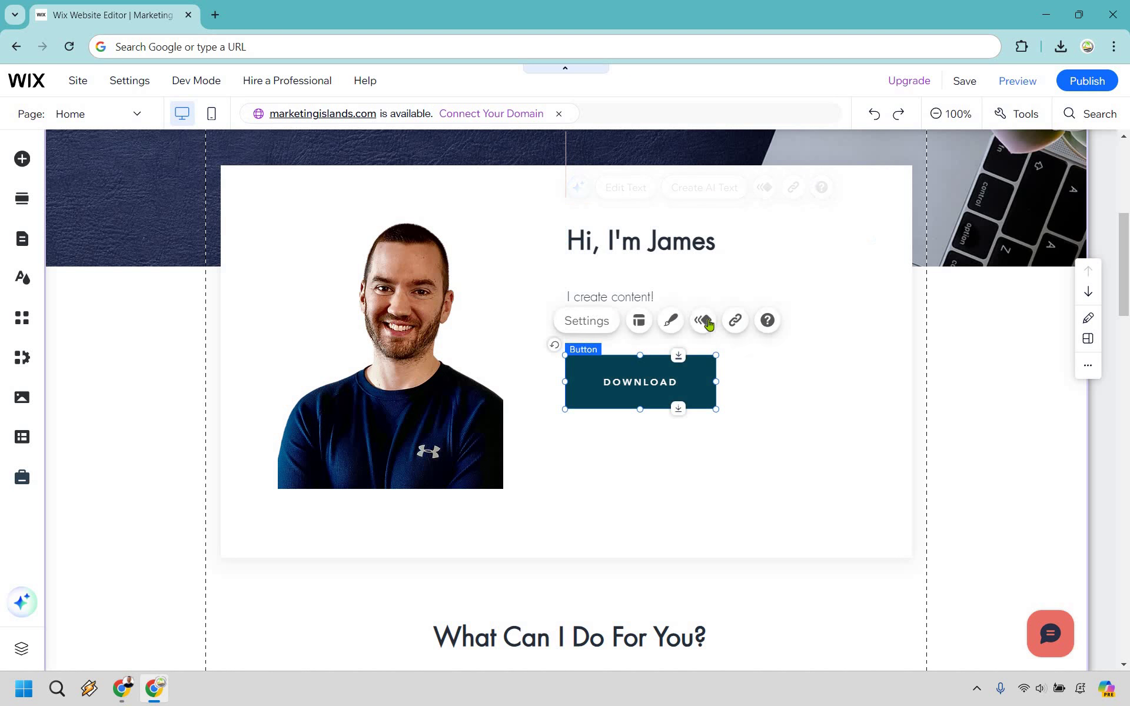
click(701, 322)
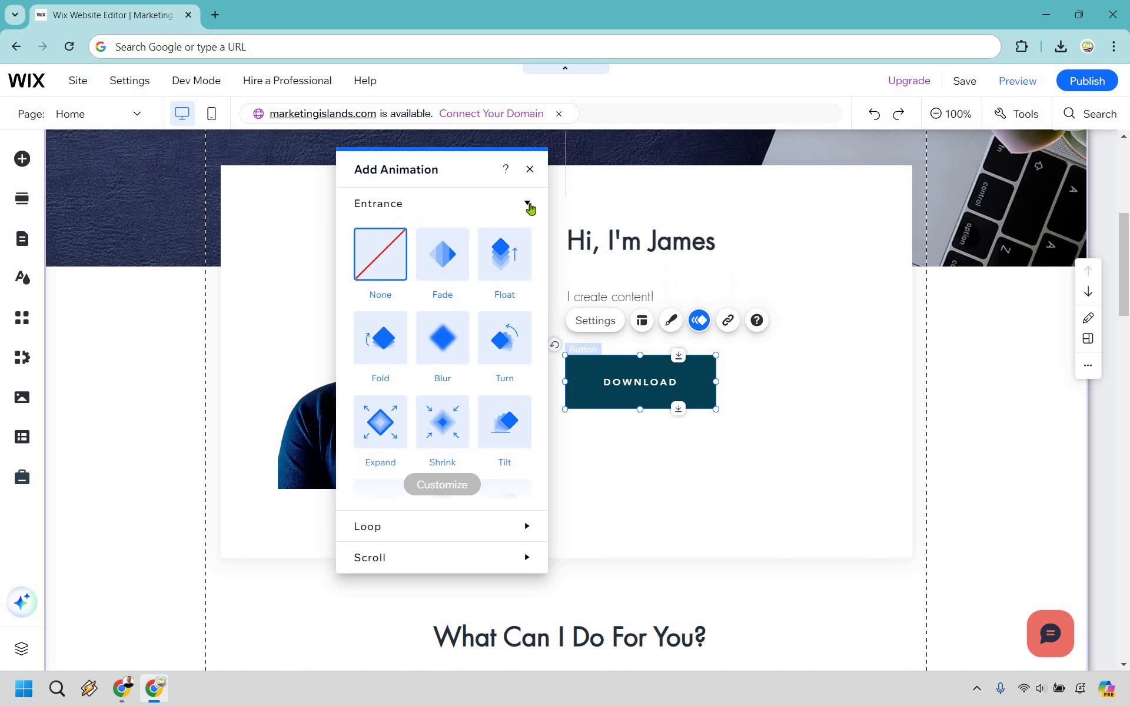
click(527, 204)
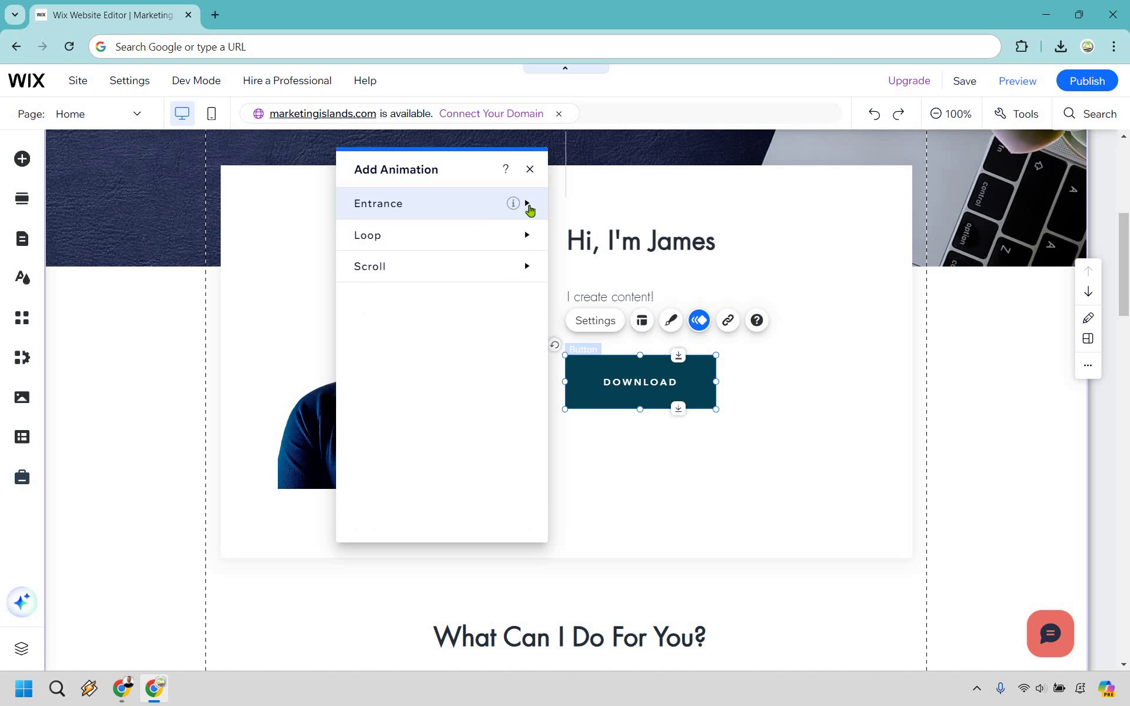
mouse_move(512, 206)
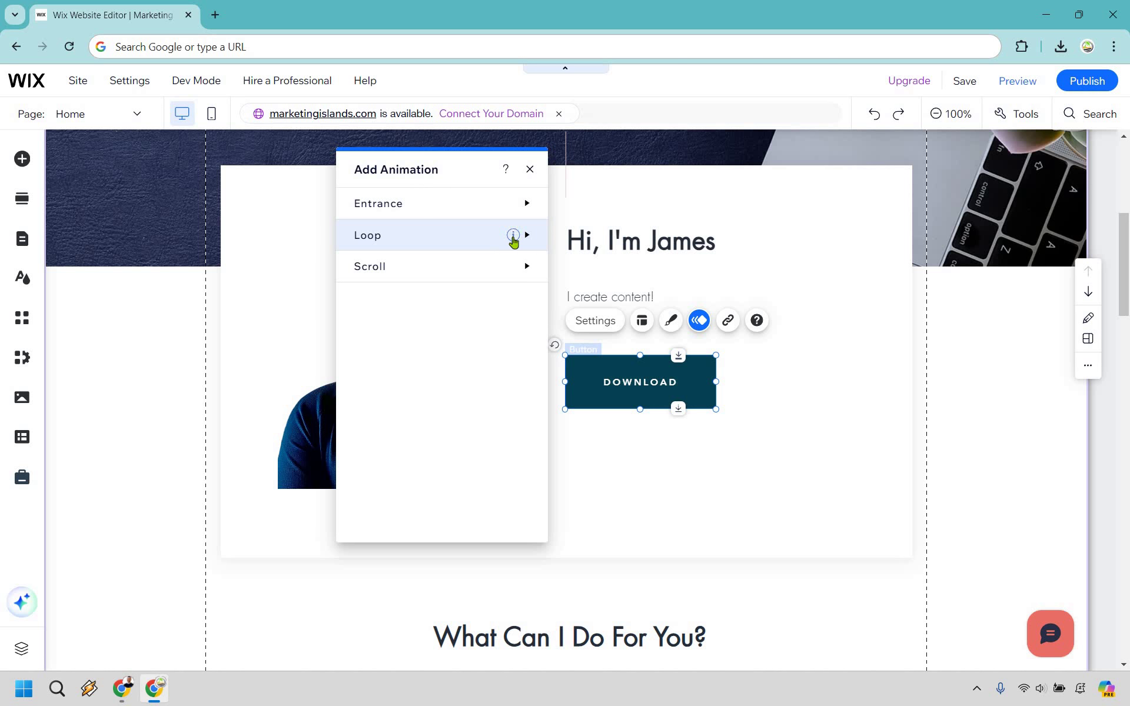
mouse_move(513, 237)
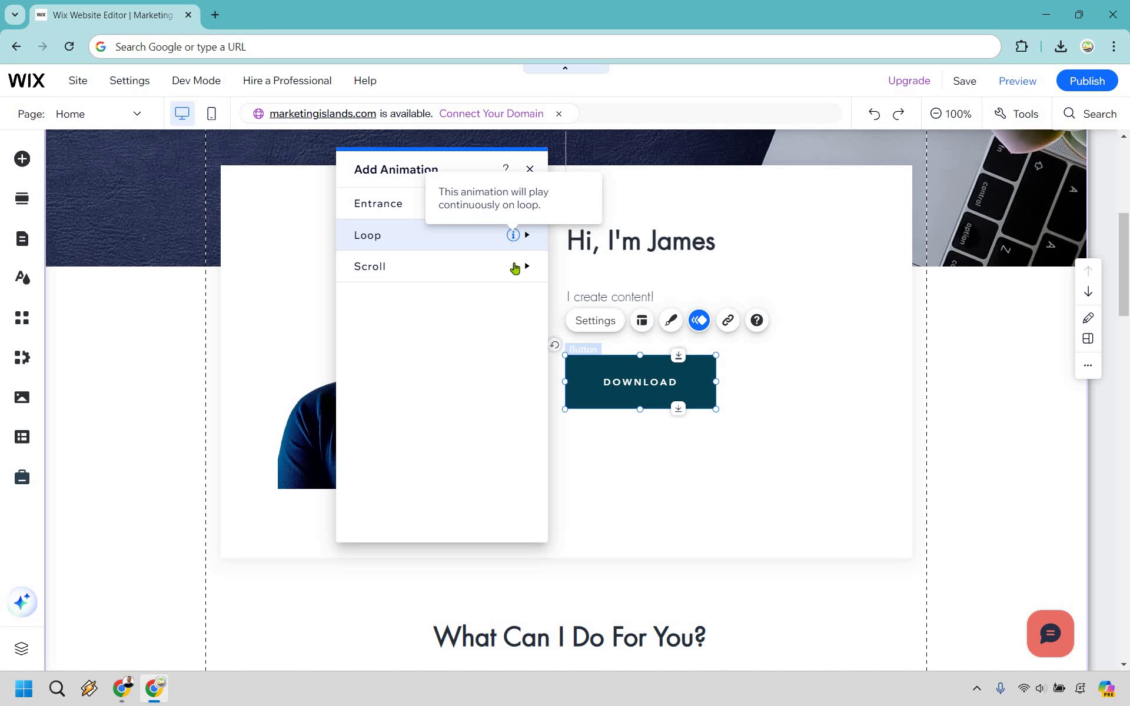
mouse_move(514, 268)
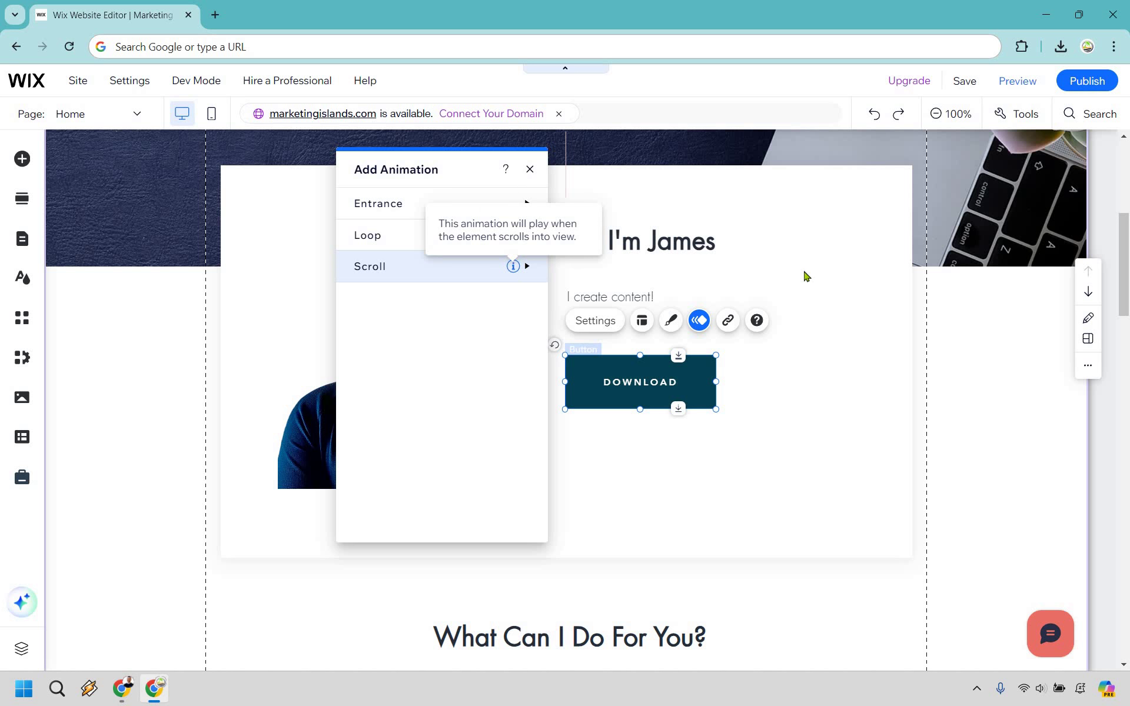
scroll(805, 281, down, 1)
scroll(806, 280, up, 2)
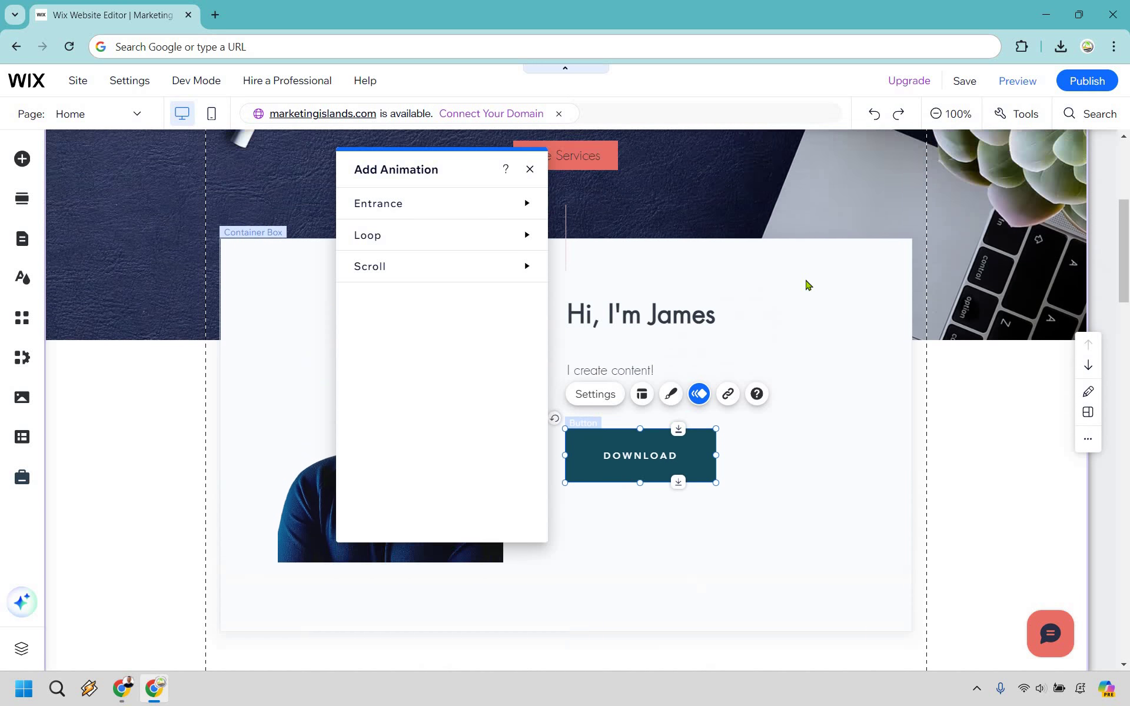
scroll(805, 285, down, 1)
scroll(807, 285, down, 1)
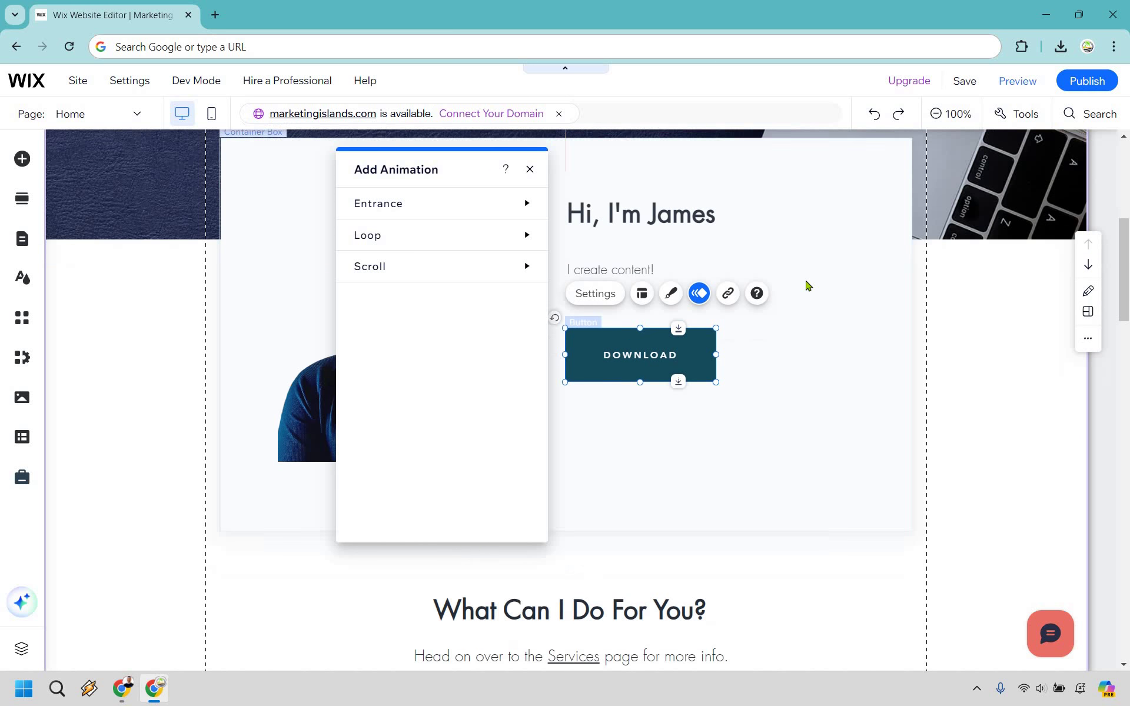
scroll(806, 286, up, 1)
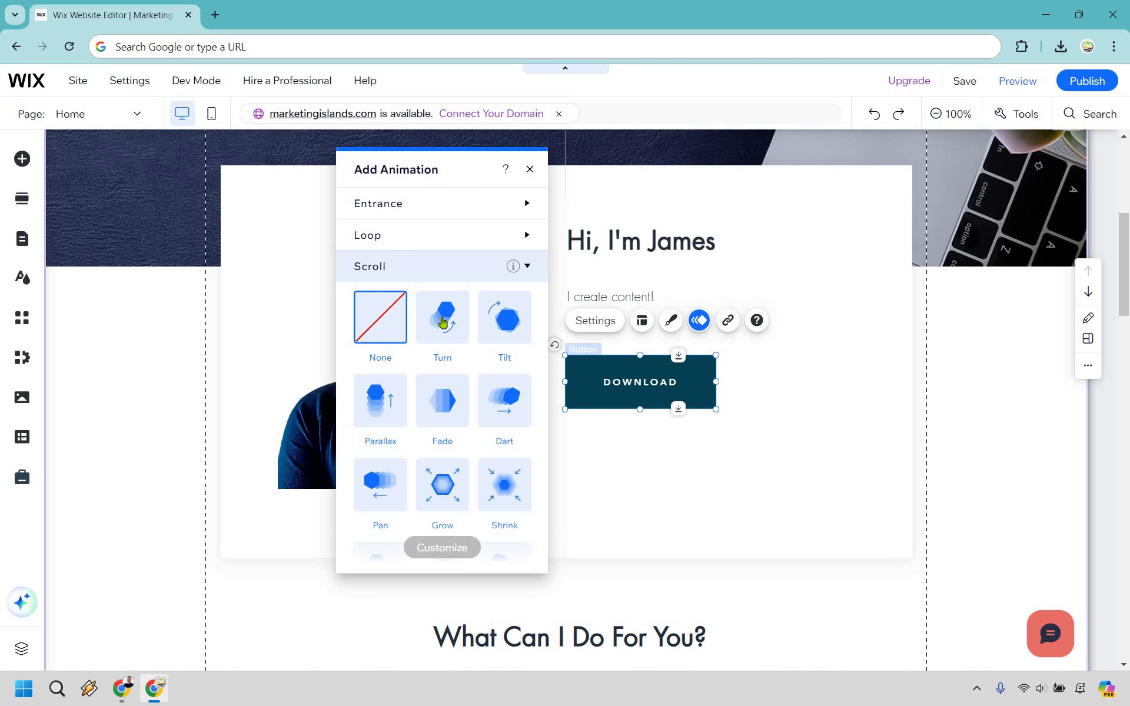
Try the Turn scroll animation on the Download button and preview it while scrolling the page
scroll(439, 378, down, 1)
scroll(453, 388, up, 1)
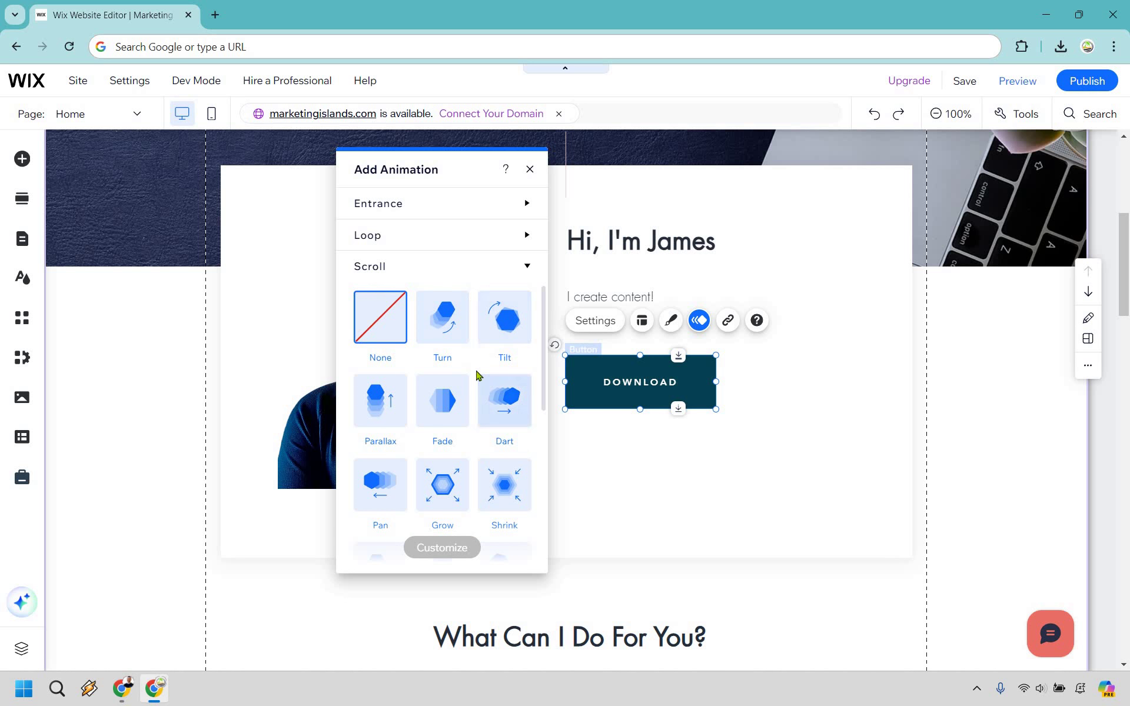
click(444, 322)
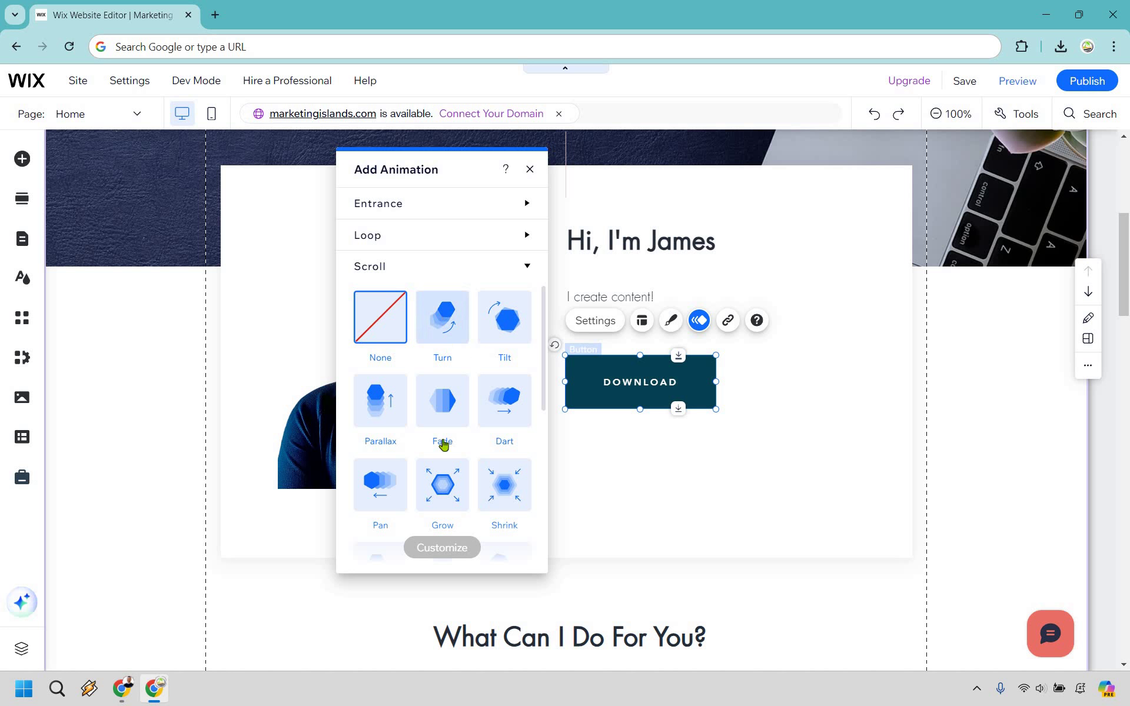
click(442, 547)
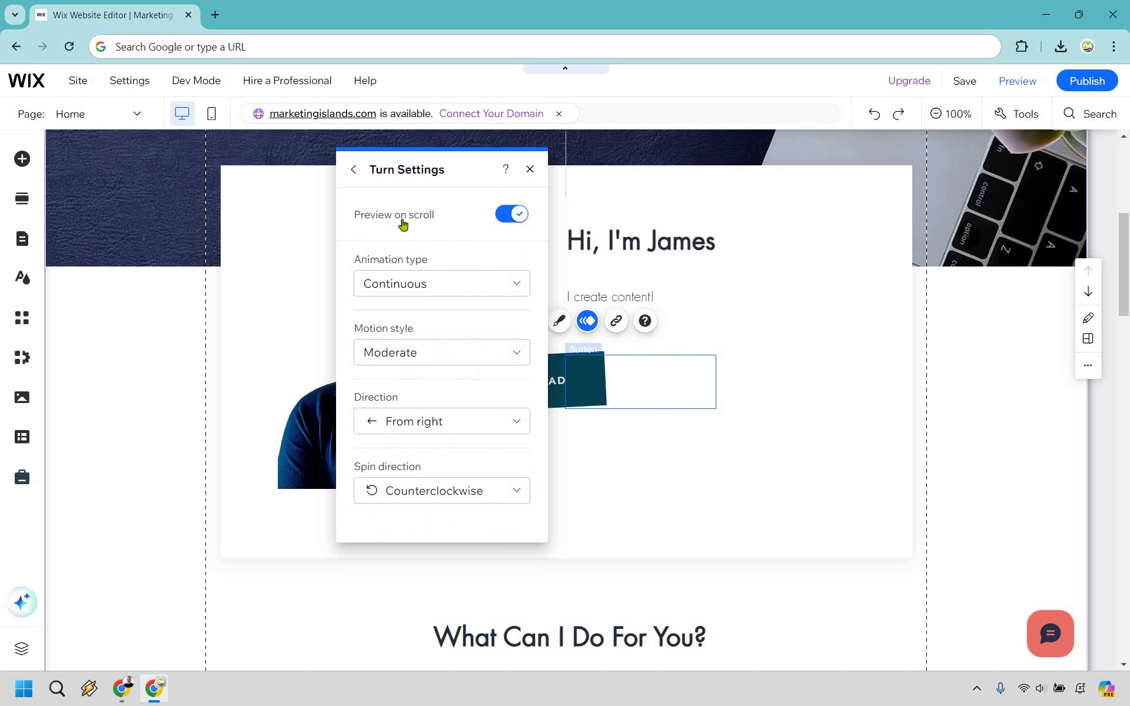
scroll(761, 295, down, 3)
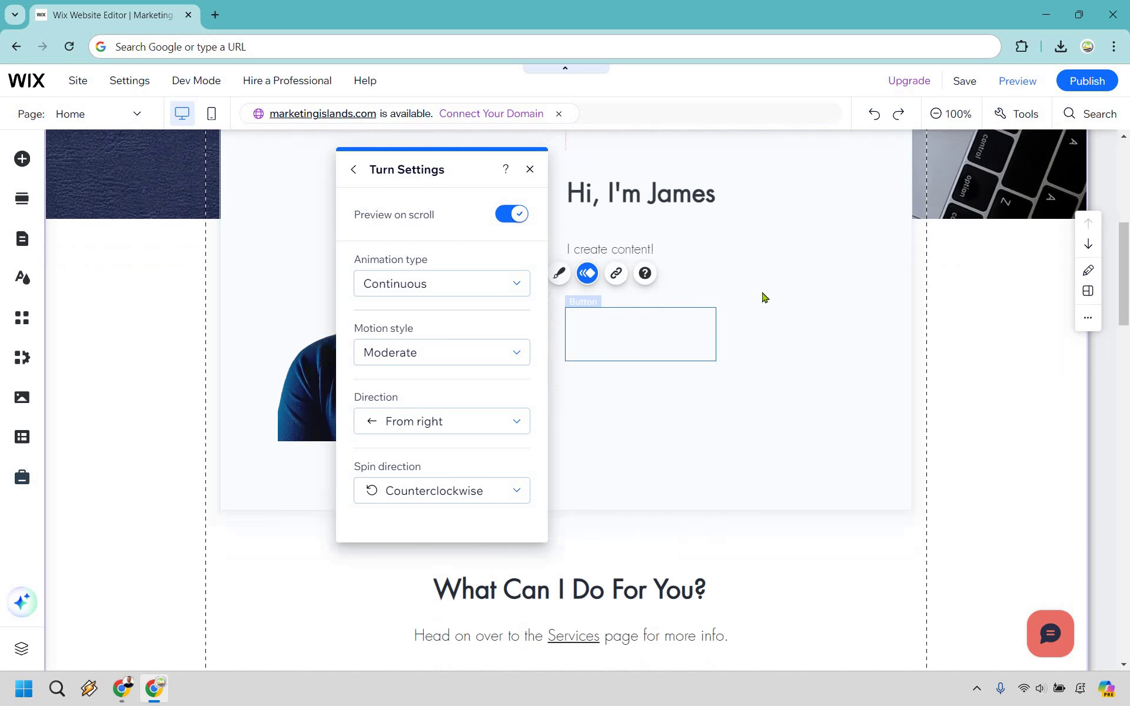
scroll(762, 295, down, 3)
scroll(762, 295, up, 8)
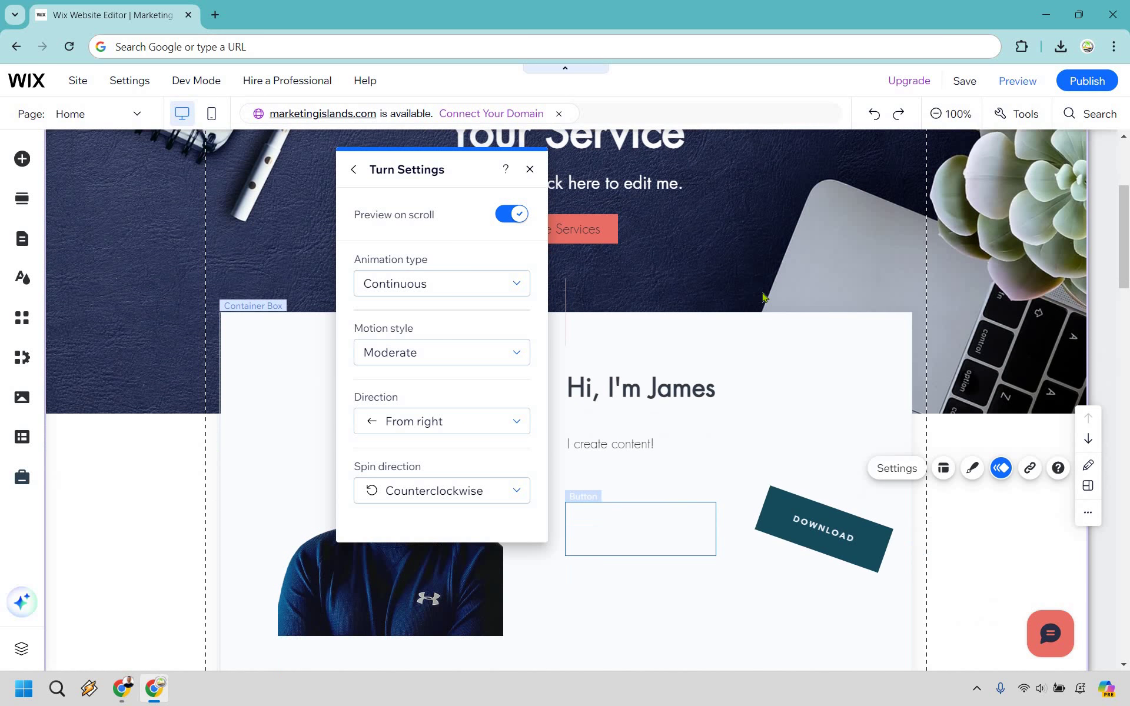
scroll(728, 296, down, 1)
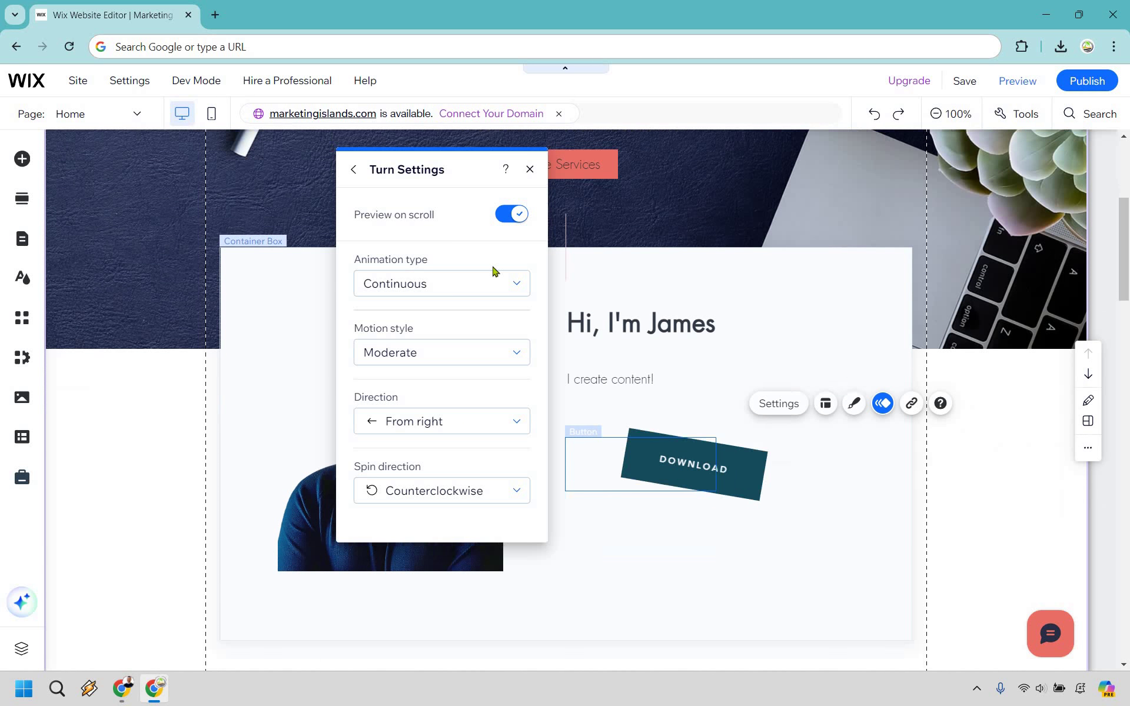
Set the Turn animation's motion style to Intense and review its type, direction and spin direction options
click(455, 287)
click(455, 285)
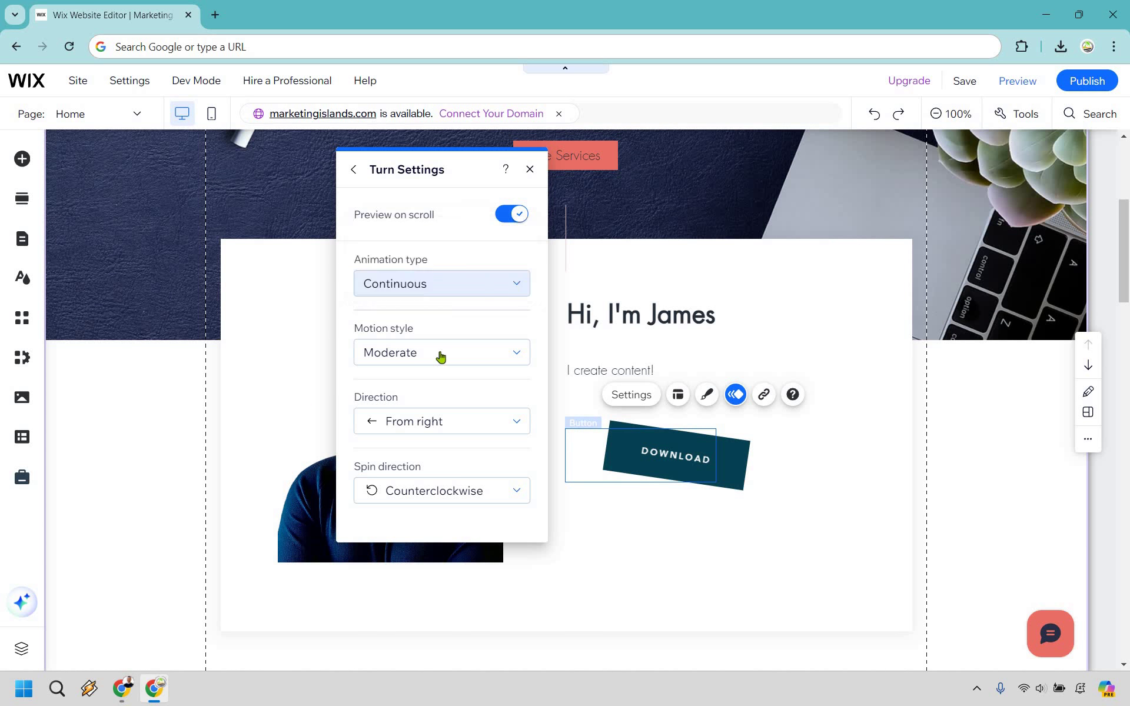
click(439, 360)
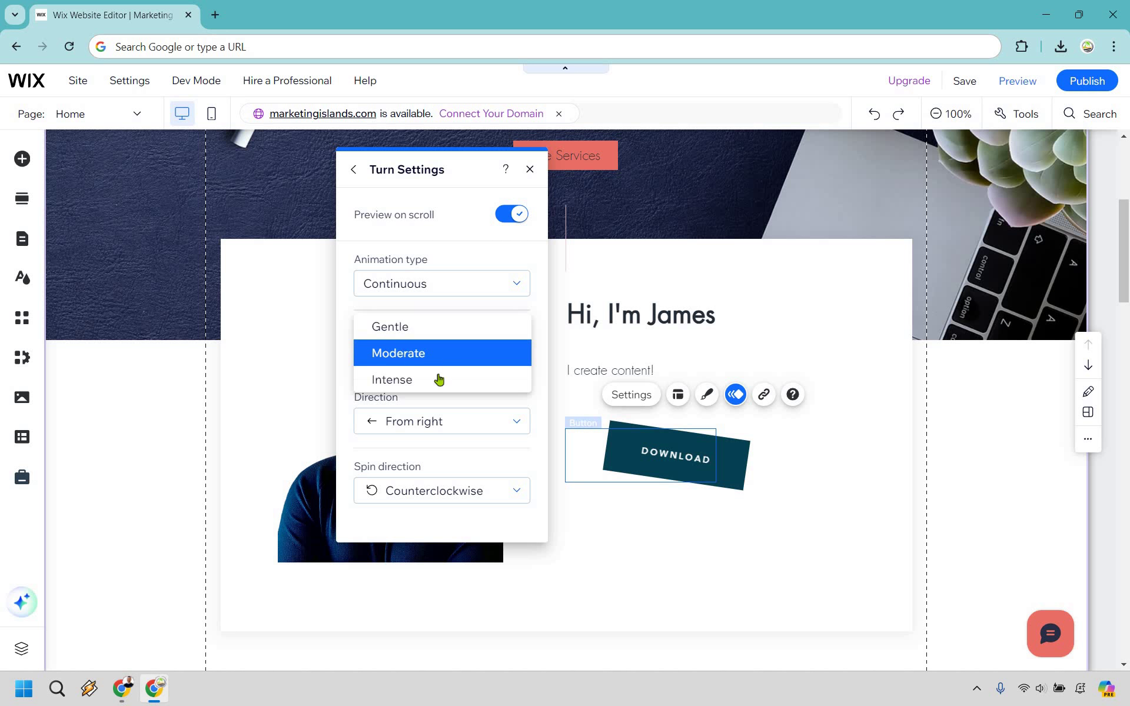
key(Down)
key(Return)
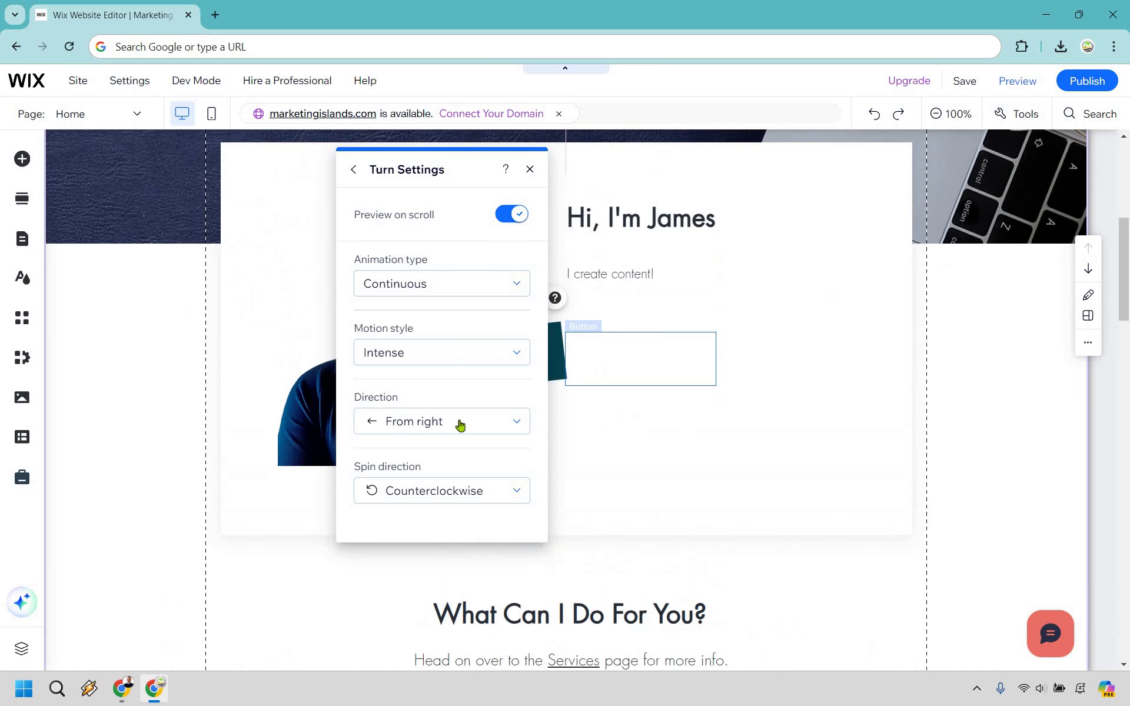
click(450, 499)
Remove the Turn scroll animation from the Download button by choosing None
click(353, 170)
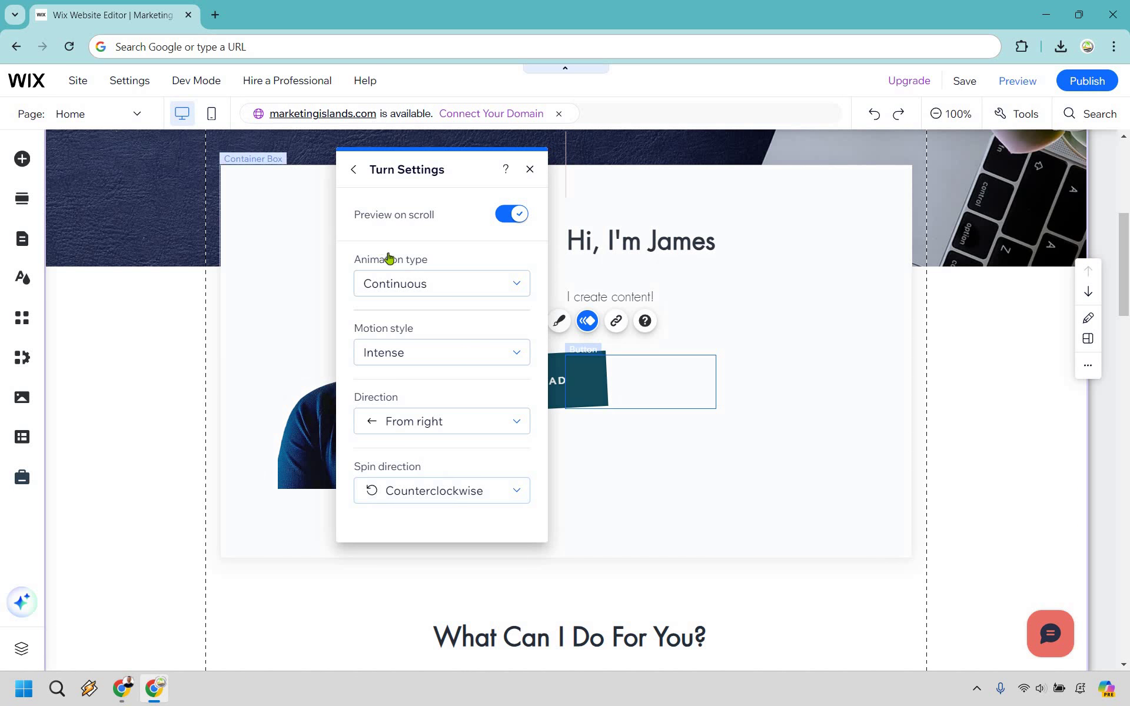
click(353, 169)
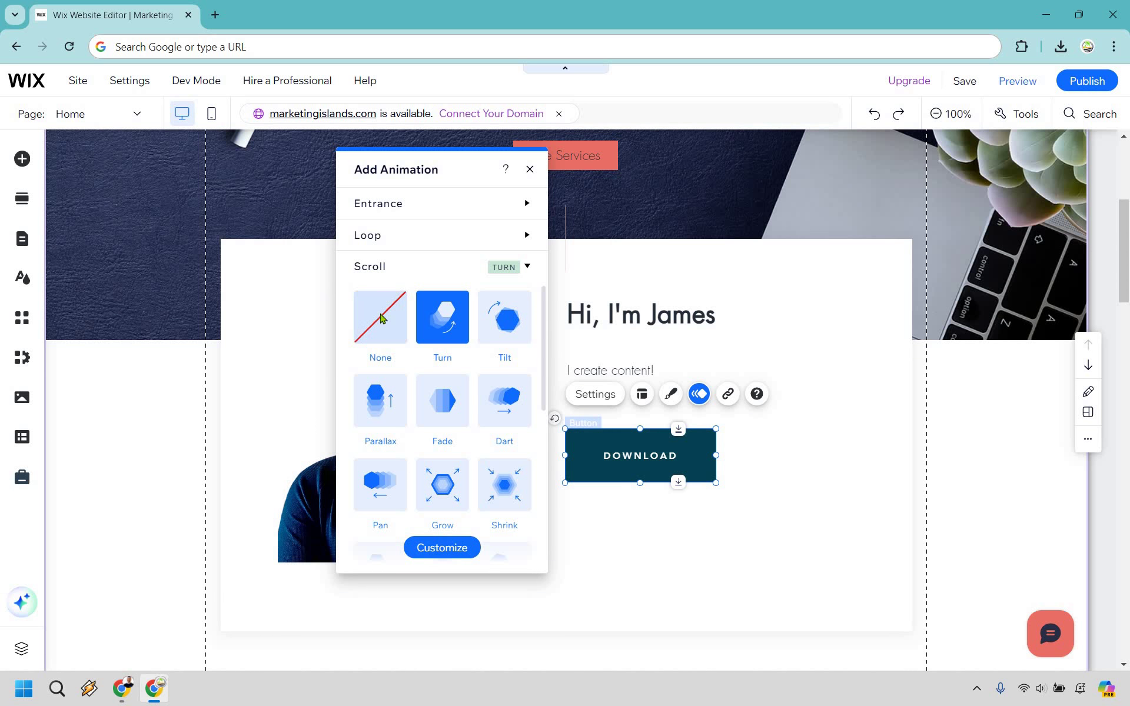
click(525, 269)
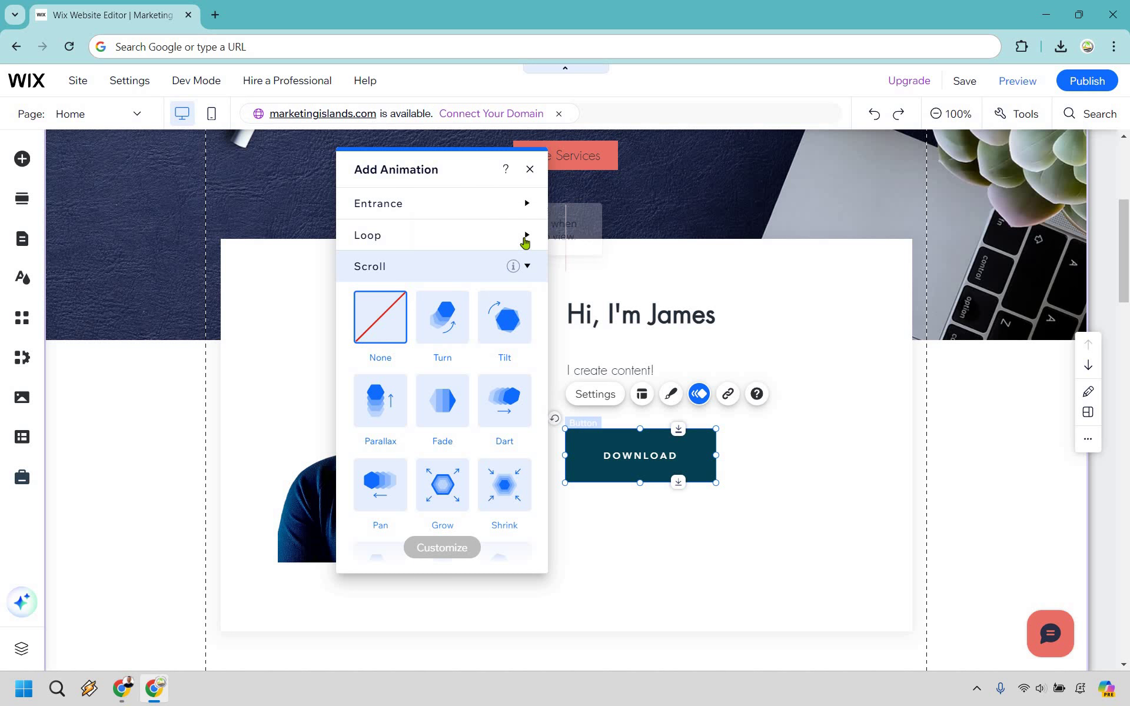
Browse the loop animations and apply Jello to the Download button
click(526, 239)
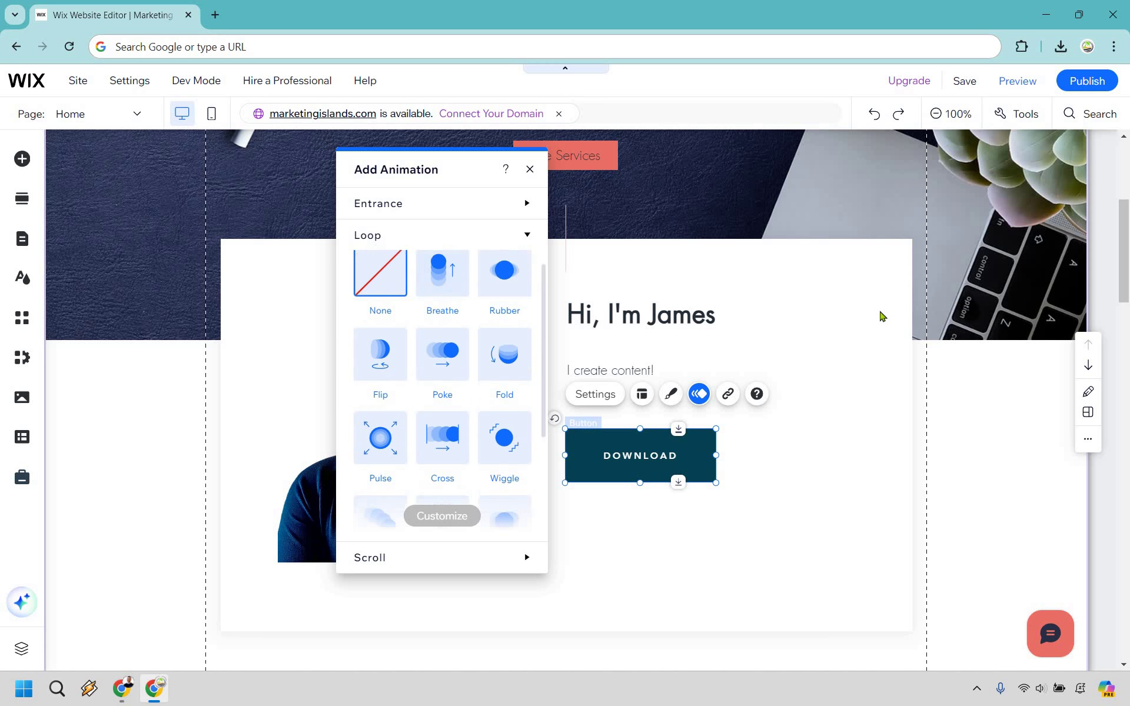
scroll(601, 297, up, 1)
scroll(589, 301, down, 3)
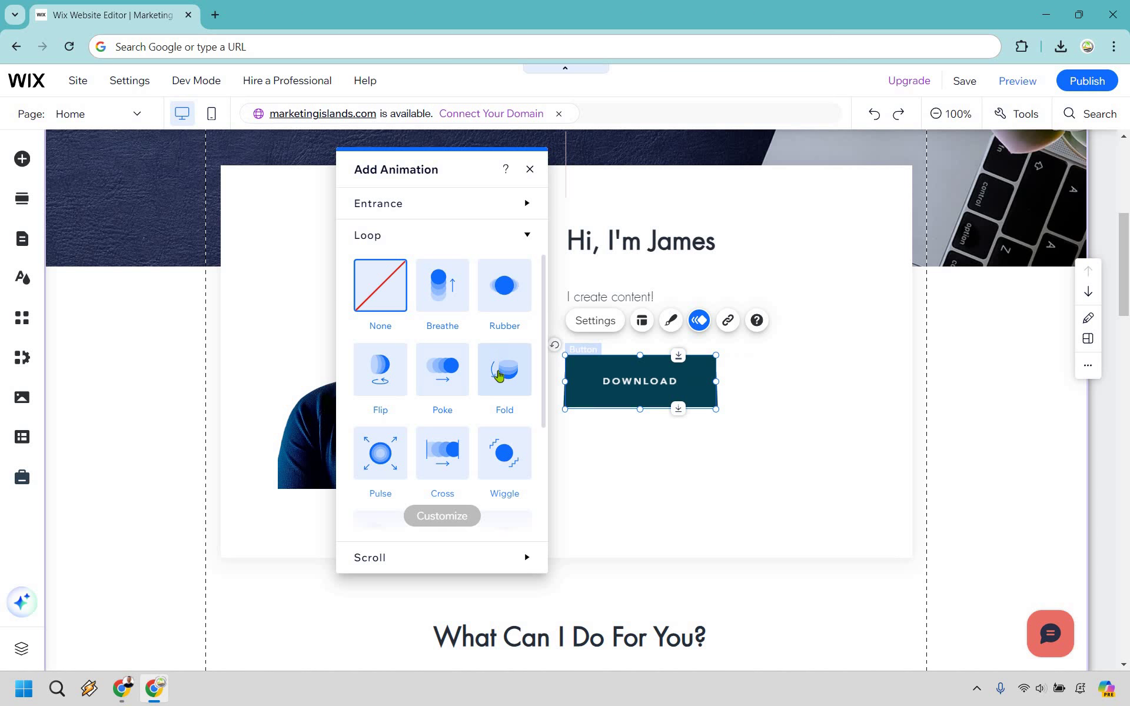
scroll(496, 377, down, 1)
scroll(497, 375, down, 3)
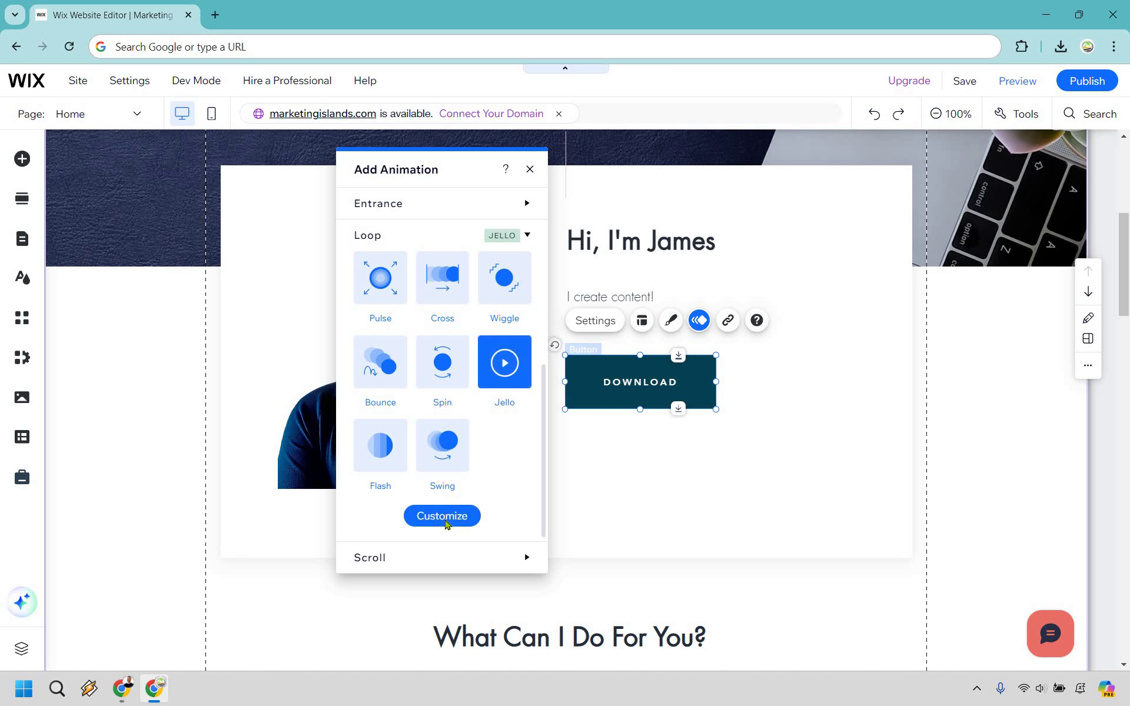
Customize the Jello animation with a Moderate motion style and preview it
click(442, 516)
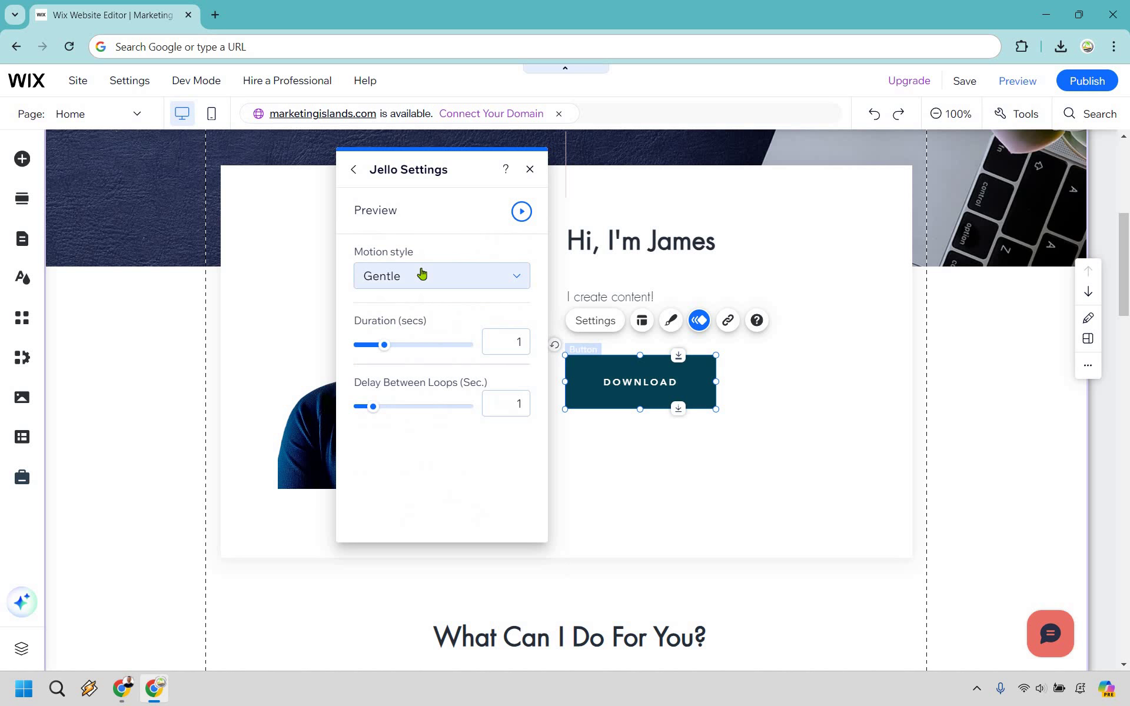
click(416, 300)
click(416, 302)
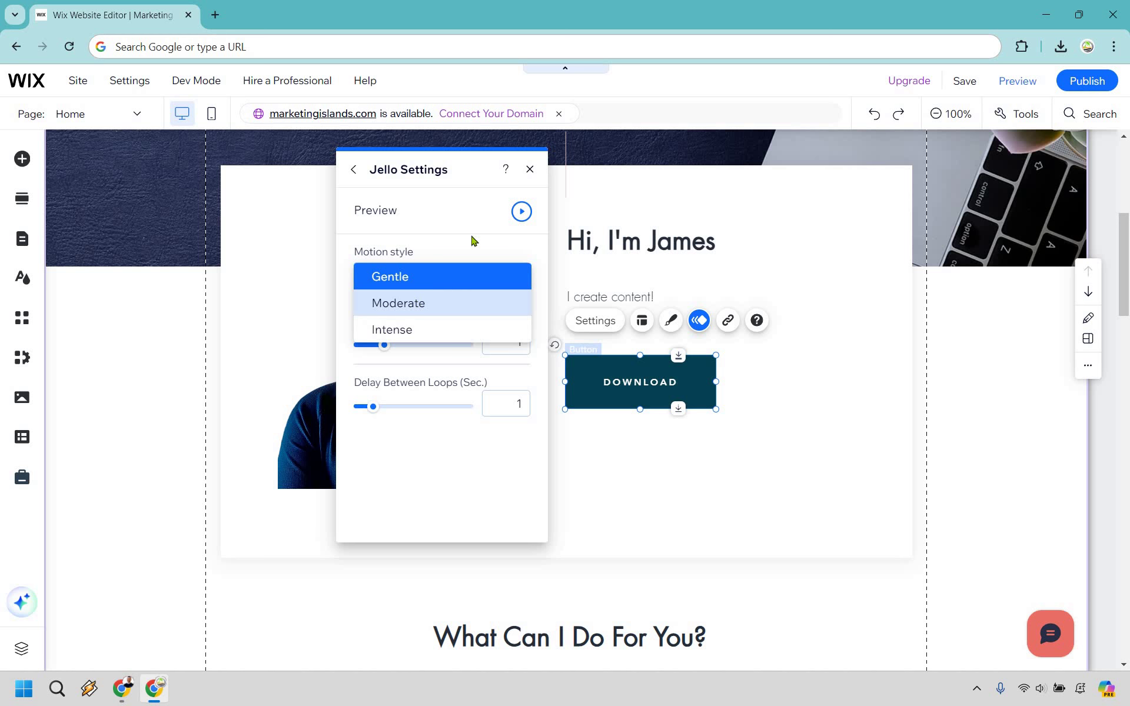
click(521, 212)
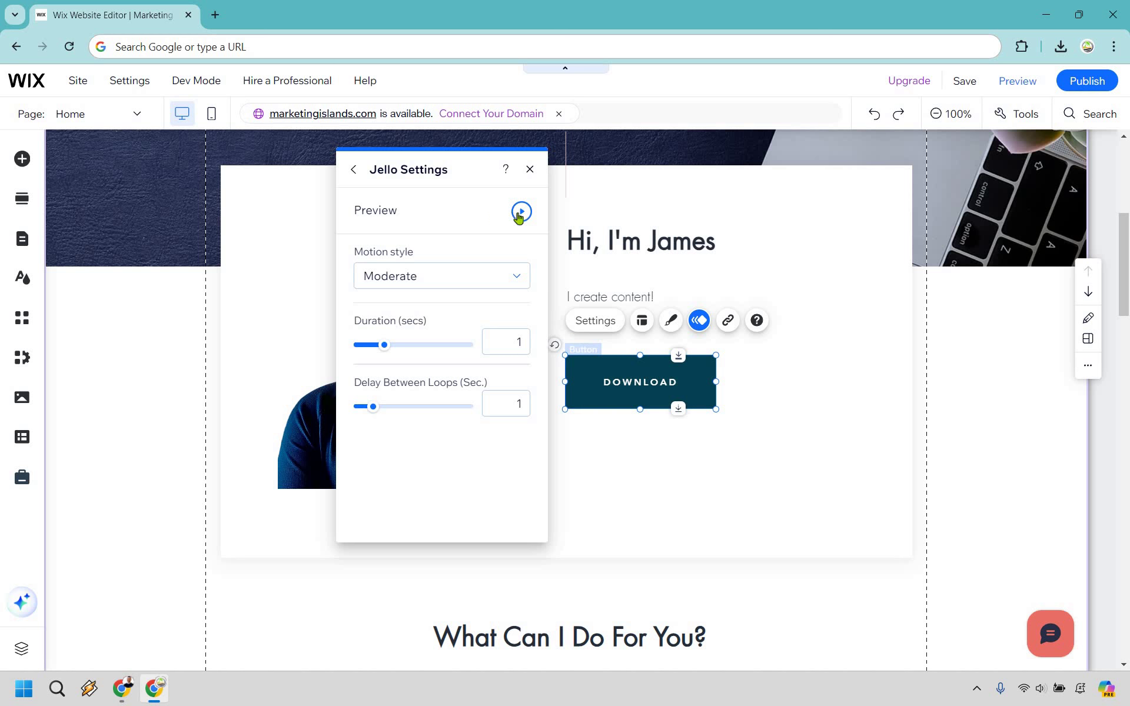
Try the Intense motion style for Jello, preview it, and switch back to Moderate
click(442, 283)
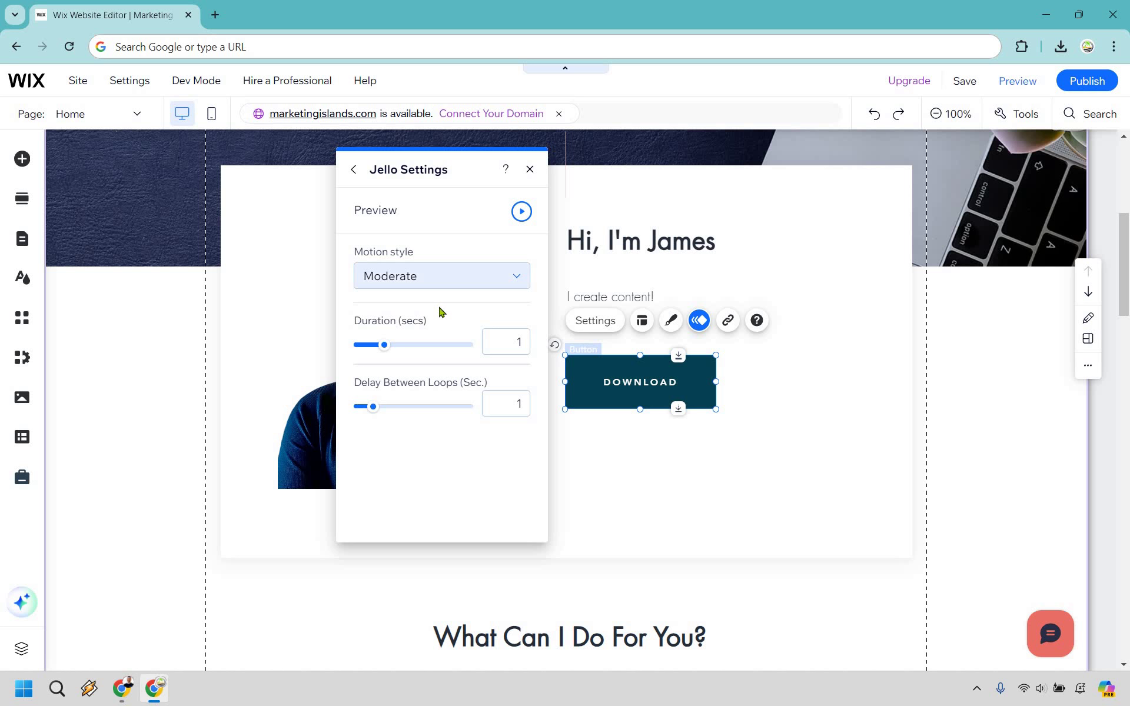
click(440, 306)
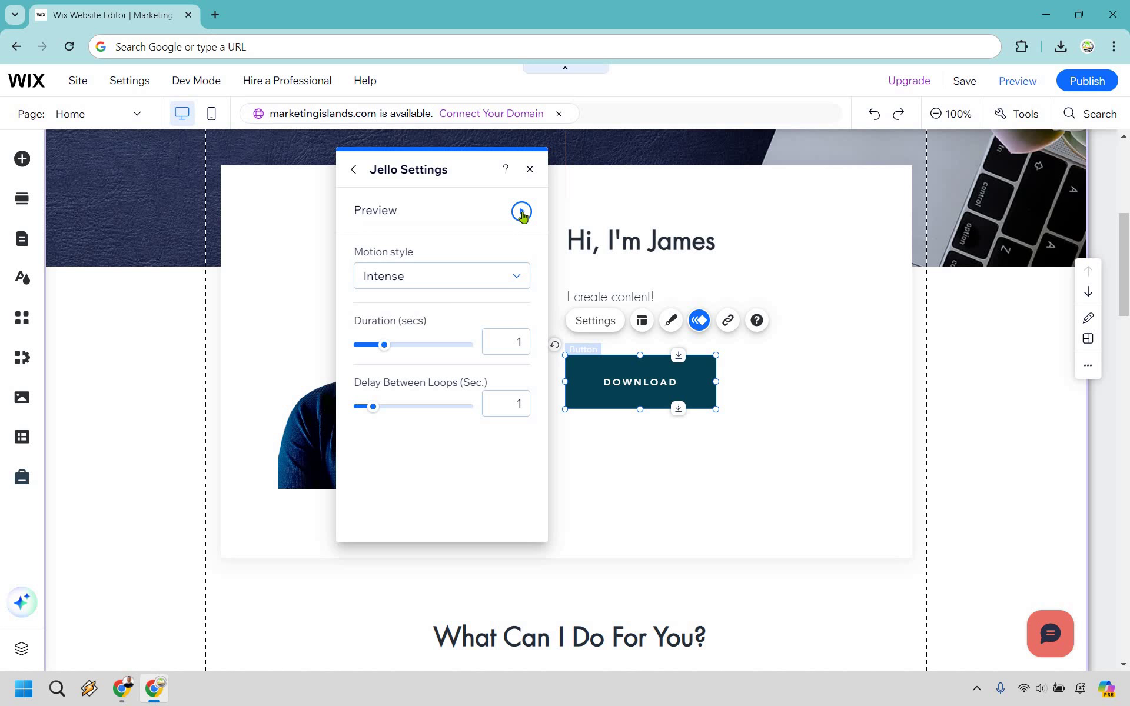
click(521, 212)
click(417, 253)
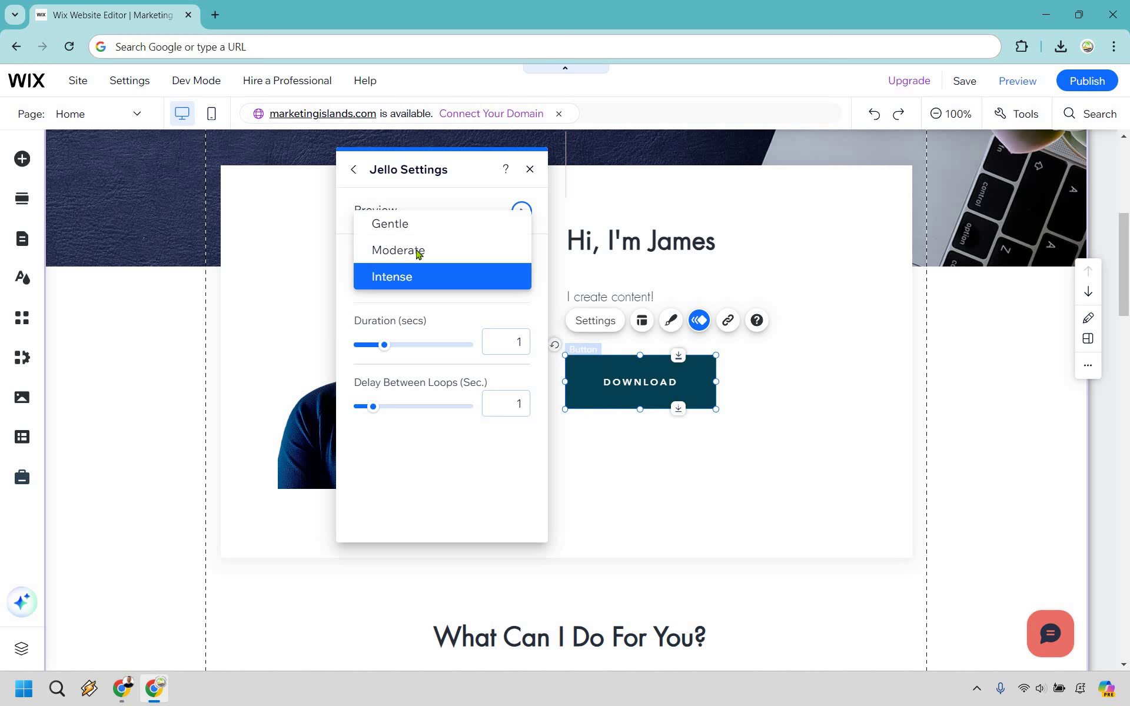
click(417, 253)
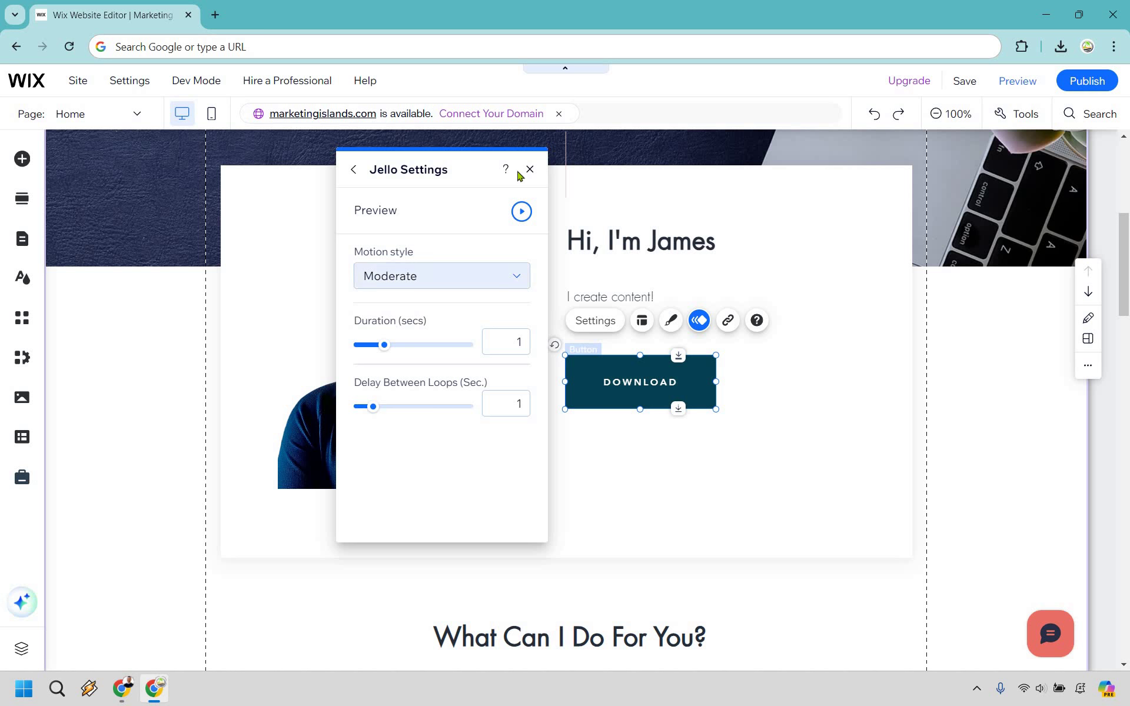
Save the site, check the Download button's Jello animation in preview mode, and return to the editor
click(960, 82)
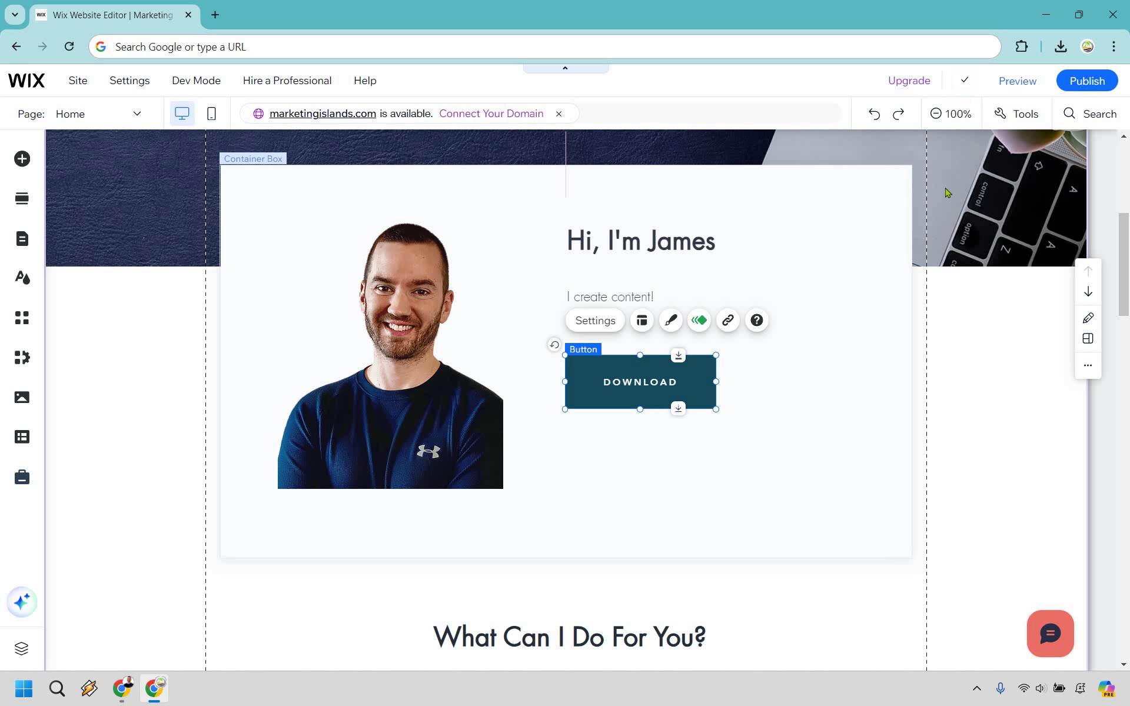
click(1012, 80)
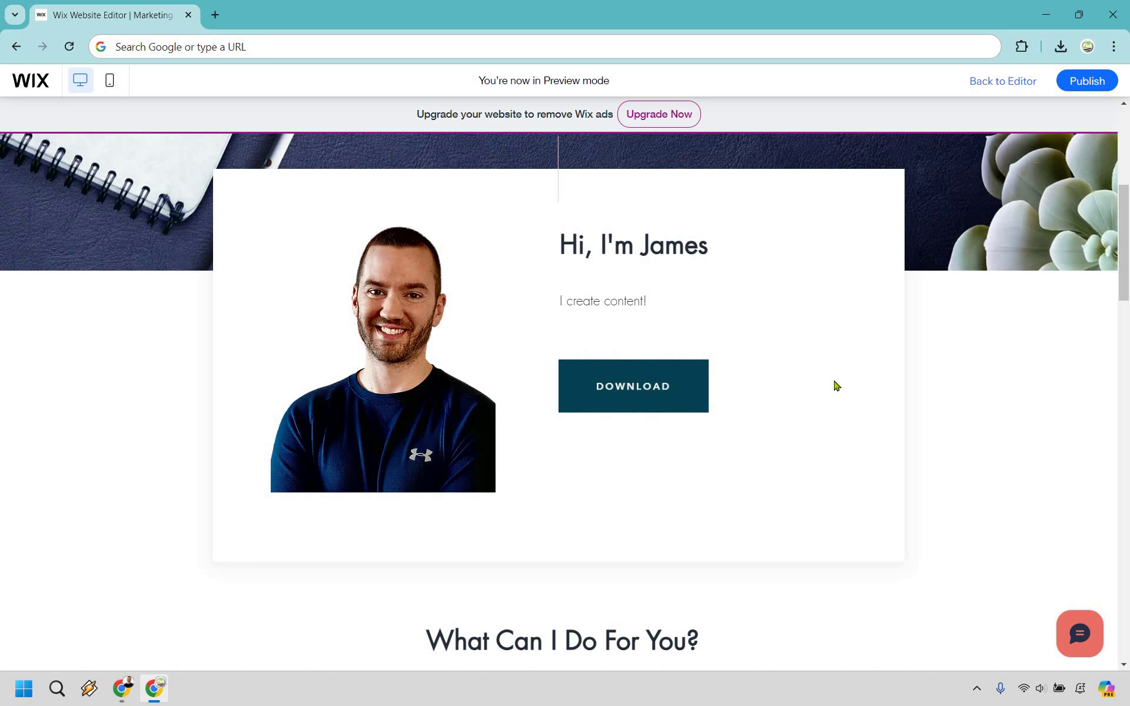
click(995, 81)
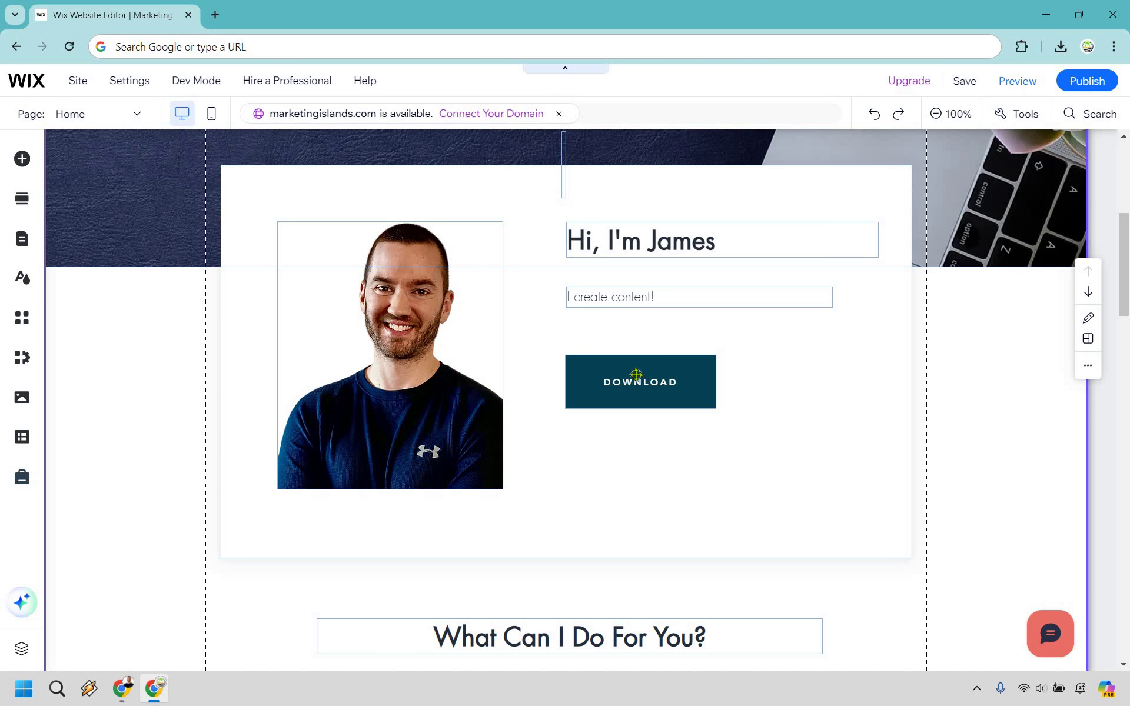
Replace the Download button's Jello loop animation with the Blur entrance animation
click(624, 382)
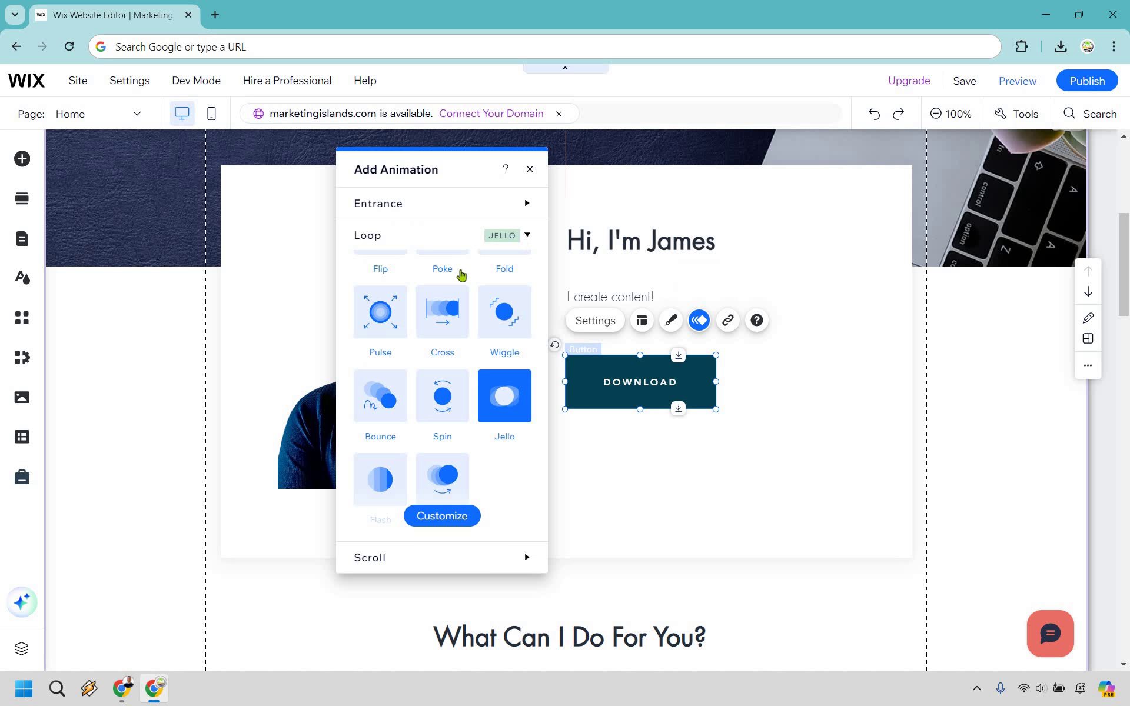
scroll(394, 295, up, 3)
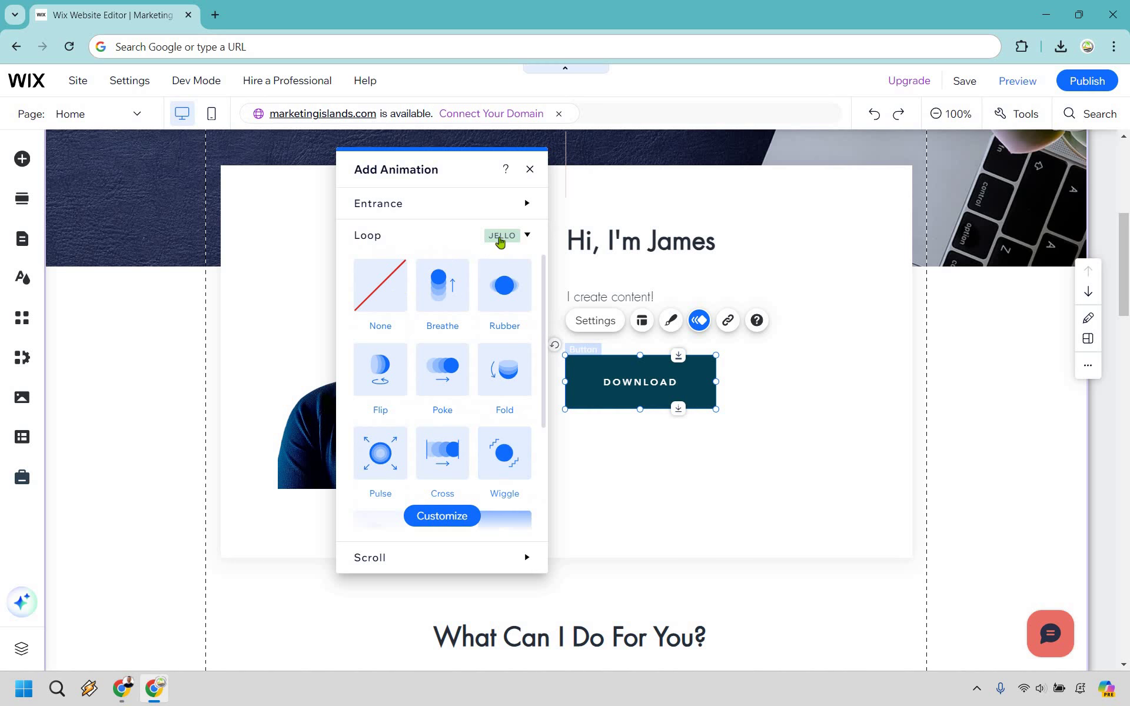
click(509, 207)
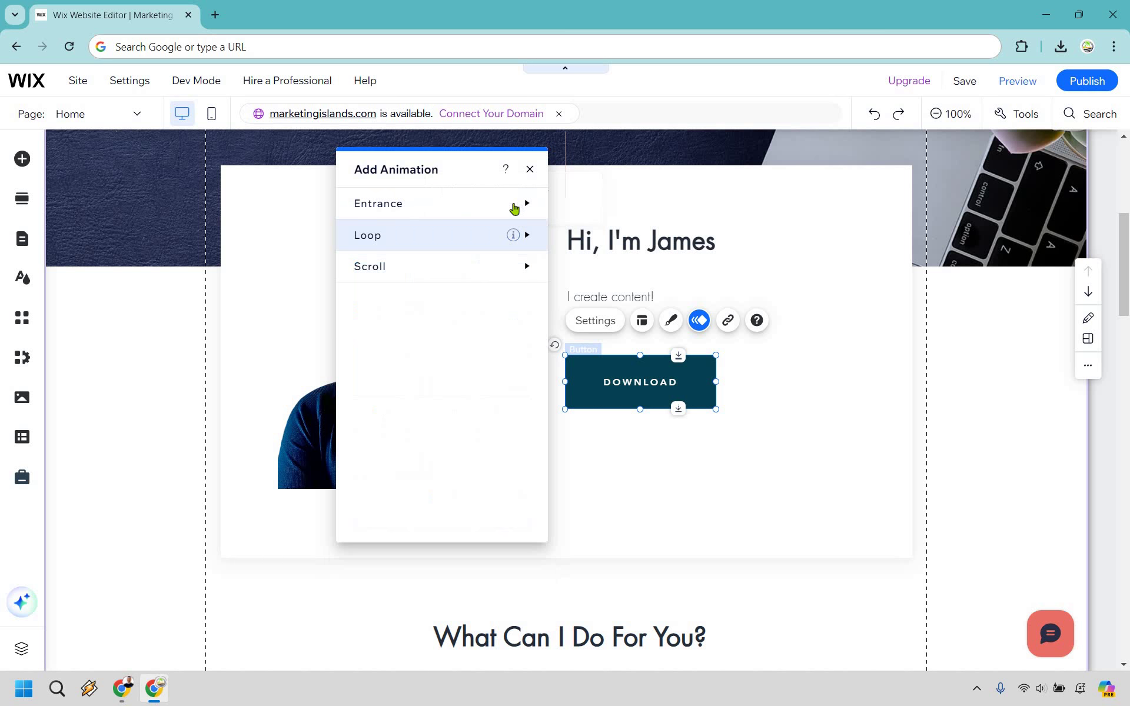
mouse_move(514, 206)
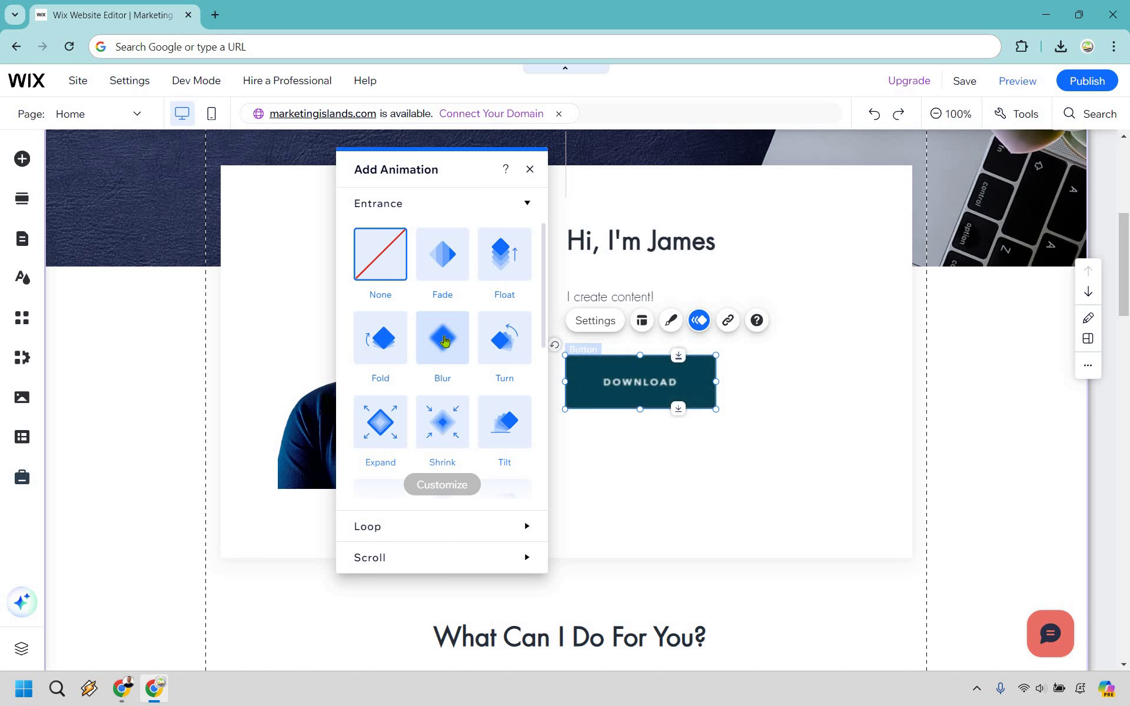
Customize the Blur entrance animation with a Moderate motion style, preview it, and close its settings
click(448, 489)
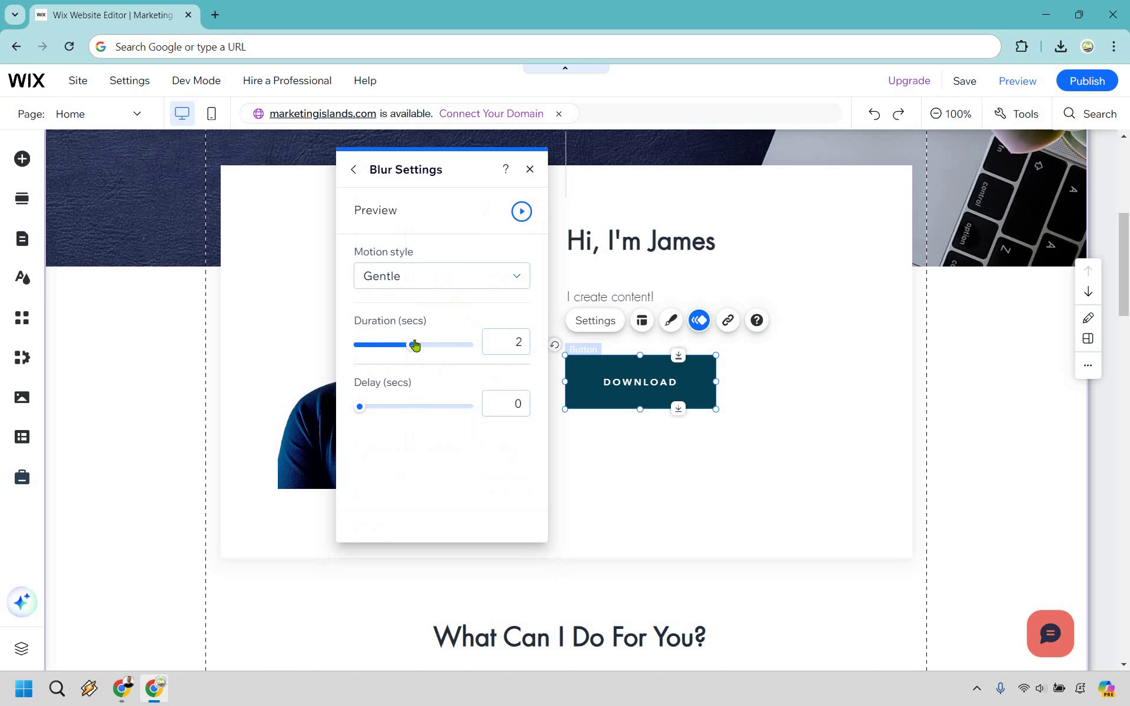
click(451, 275)
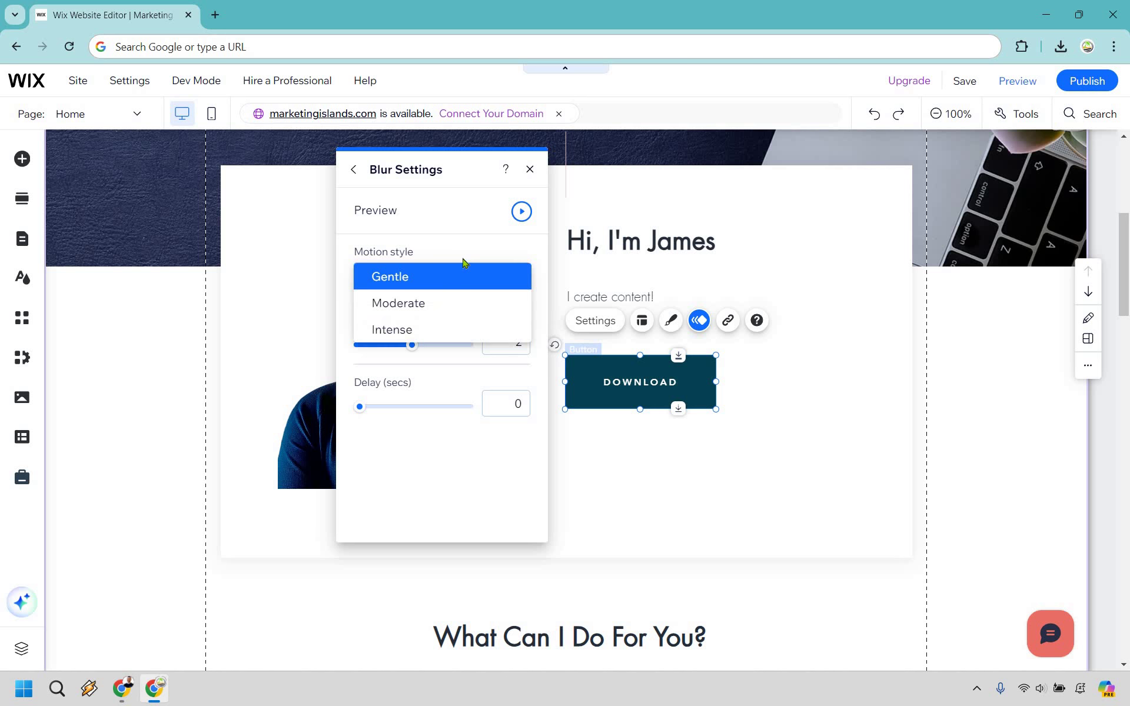
key(Down)
key(Return)
click(520, 212)
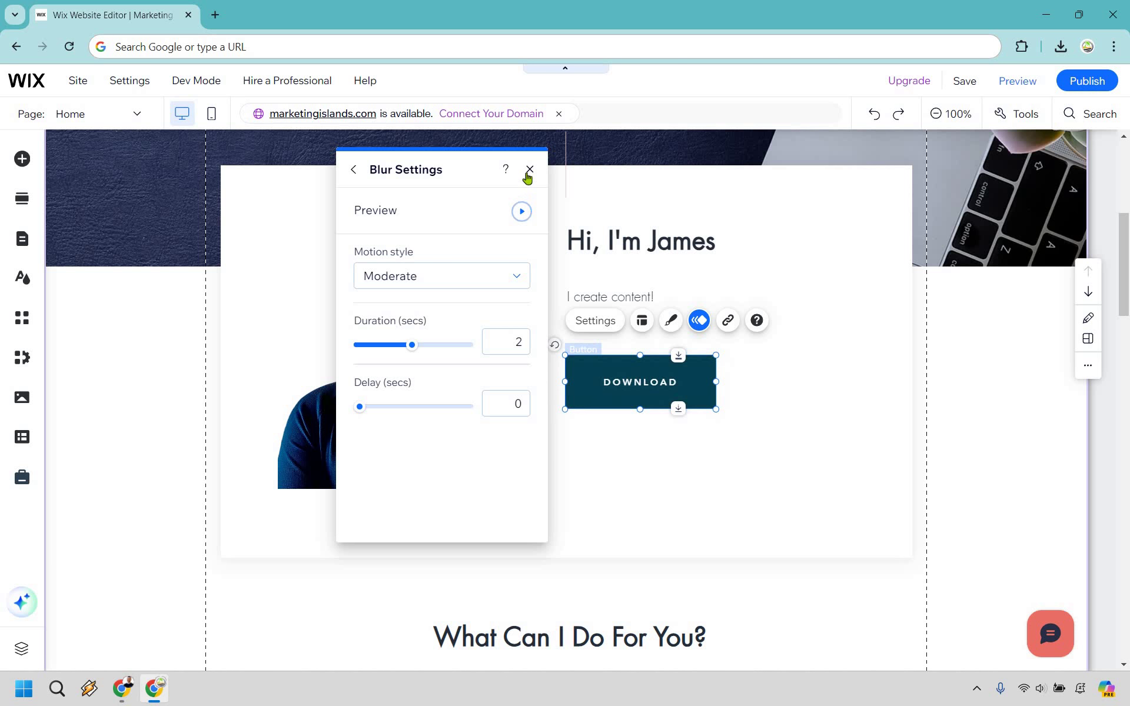
click(864, 429)
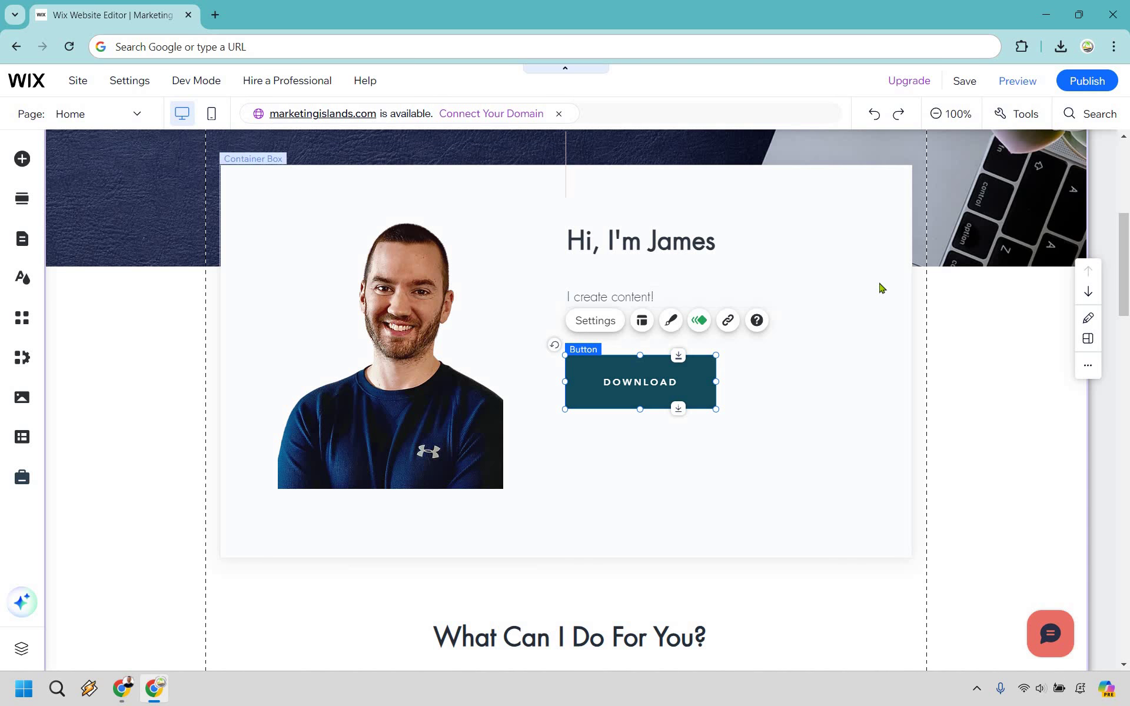
Save the site and check the Download button's Blur entrance animation in preview mode, starting from the page's beginning
scroll(928, 167, up, 6)
click(958, 82)
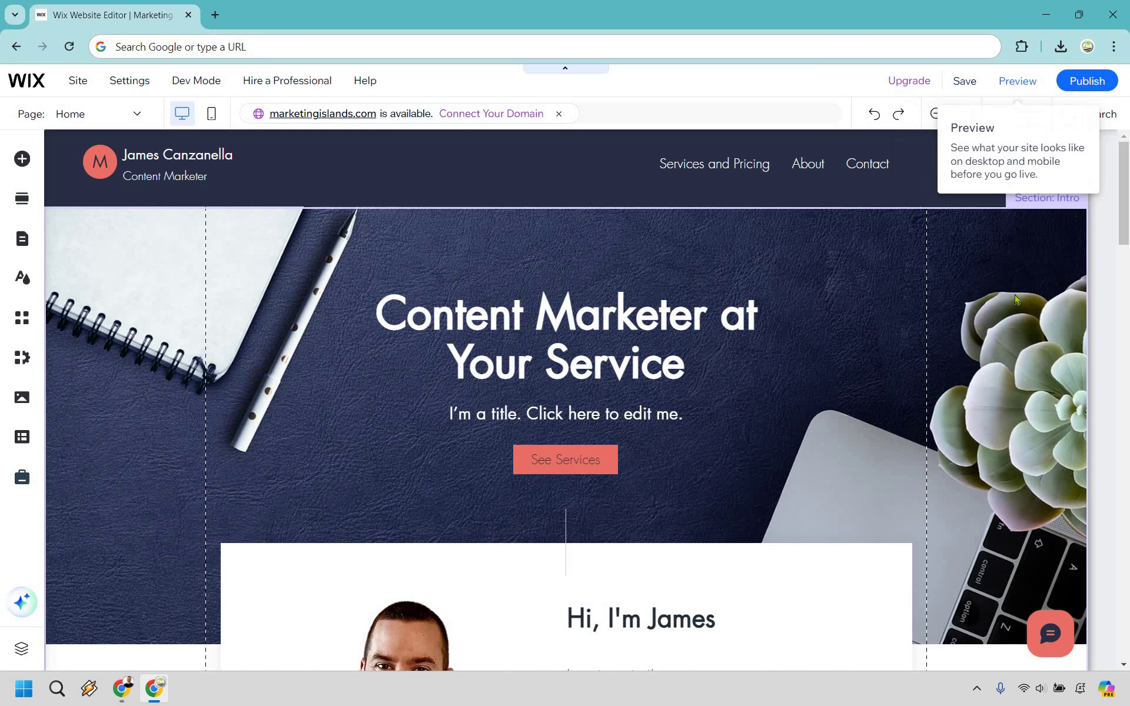
click(1003, 81)
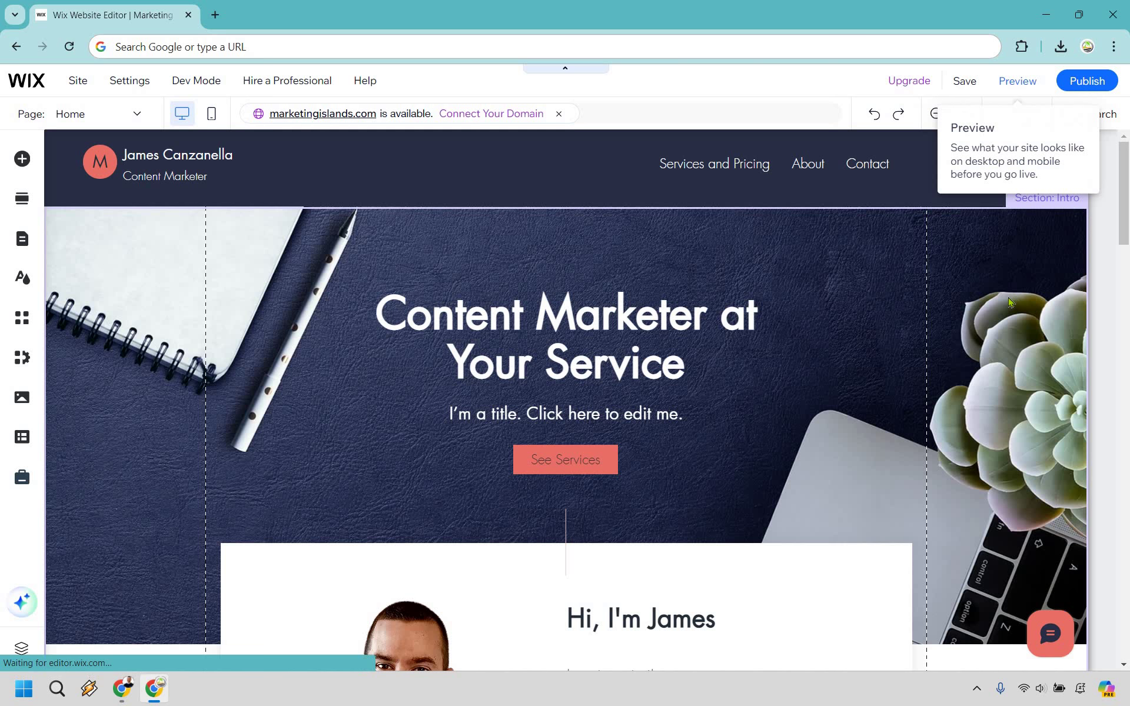
scroll(970, 267, down, 4)
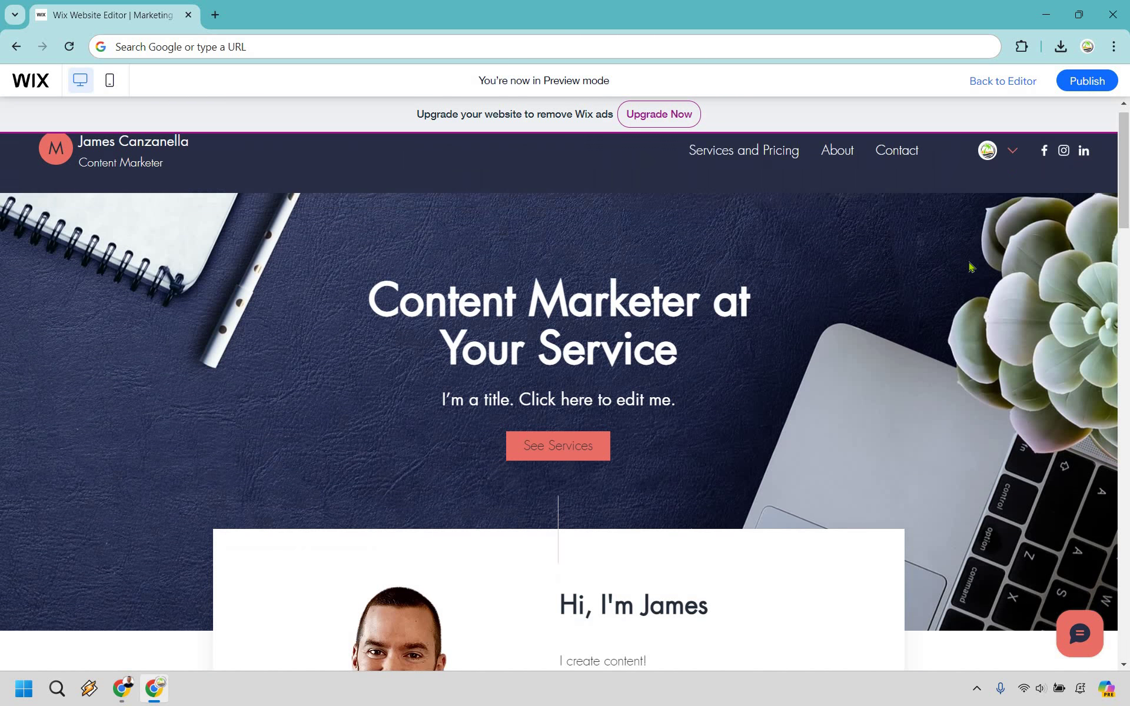
scroll(970, 267, down, 3)
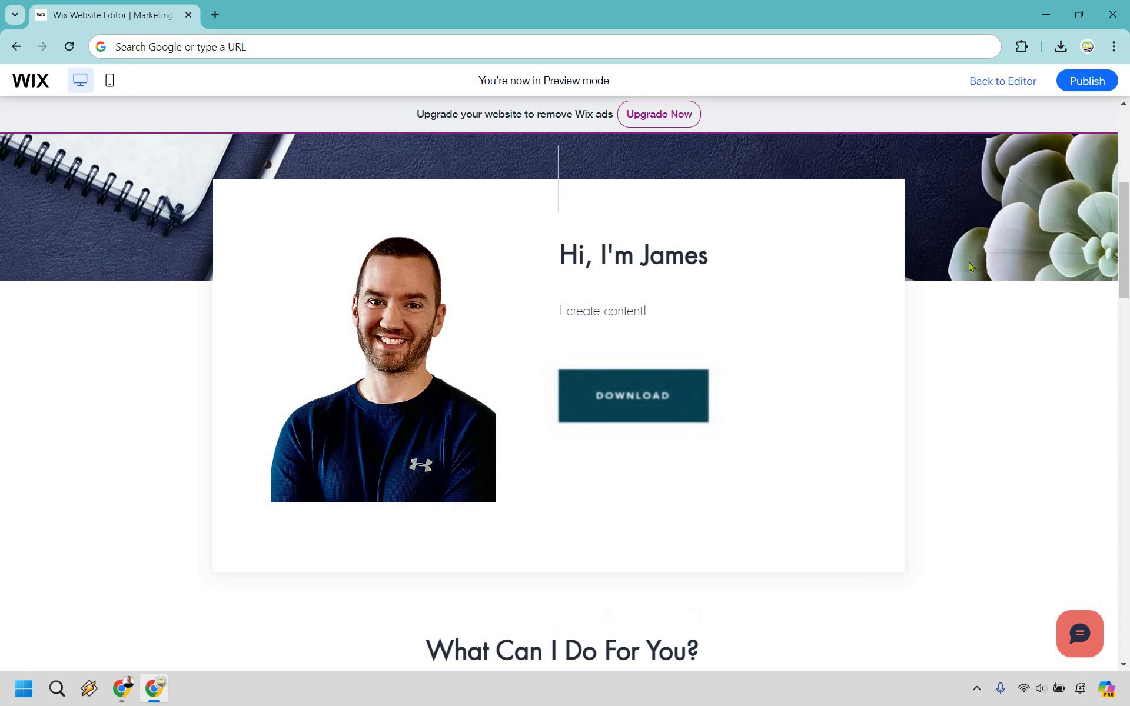